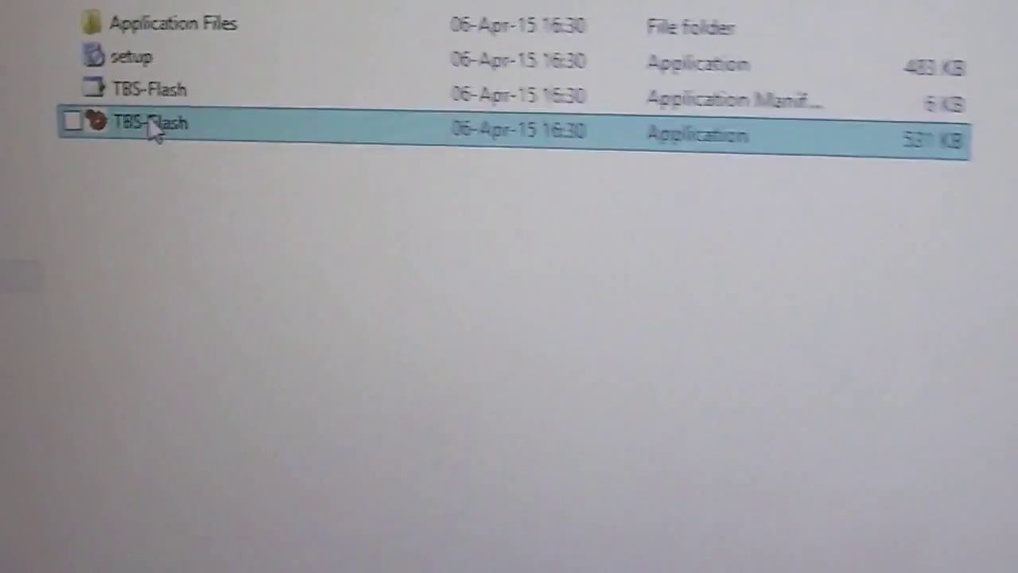
Launch the TBS-Flash application and choose TBS-Mini as the sound module
{"action": "double_click", "coordinate": [278, 243]}
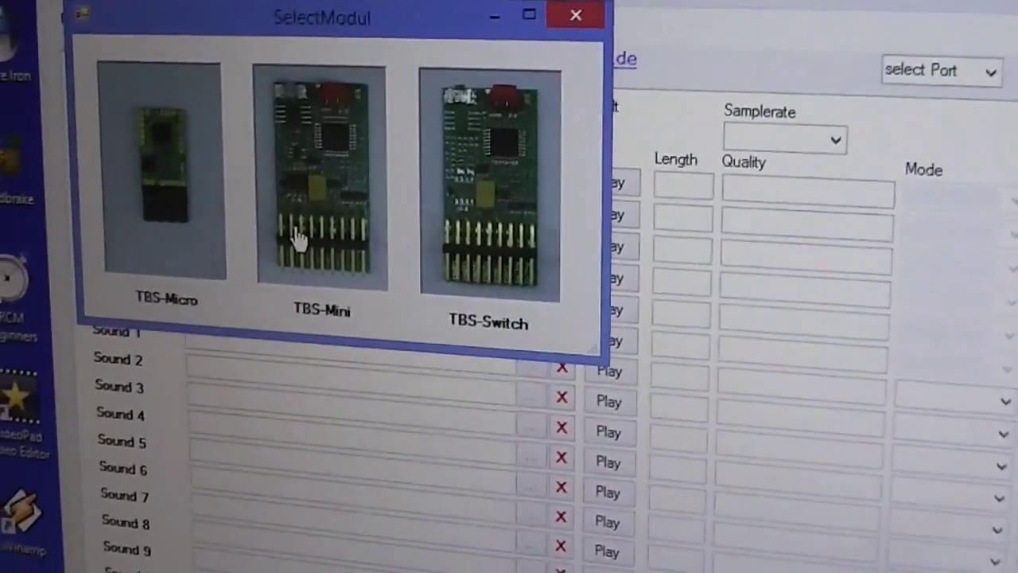
{"action": "left_click", "coordinate": [296, 239]}
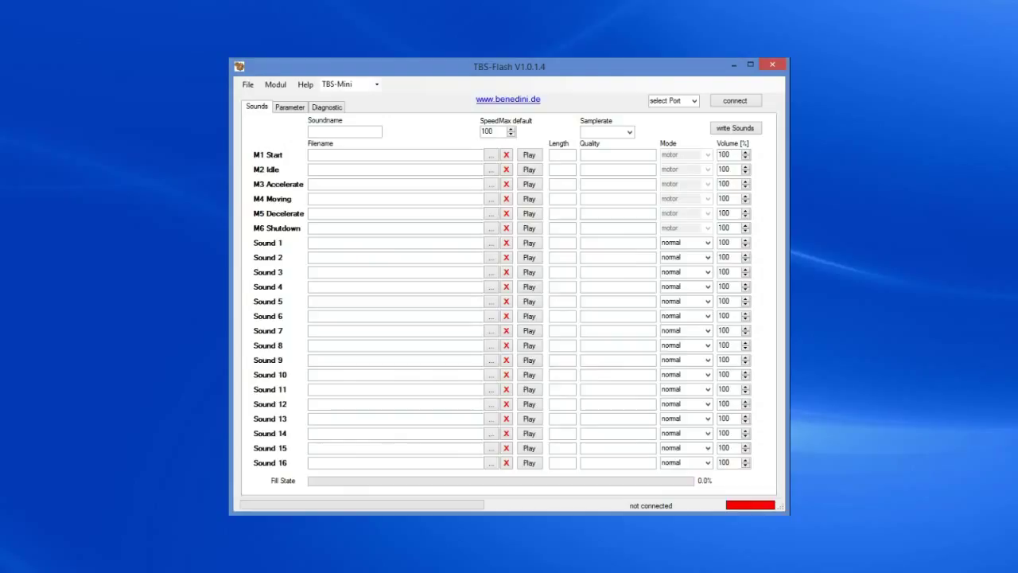
{"action": "left_click", "coordinate": [402, 269]}
Select port COM3 and connect to the sound module
{"action": "left_click", "coordinate": [694, 99]}
{"action": "left_click", "coordinate": [695, 101]}
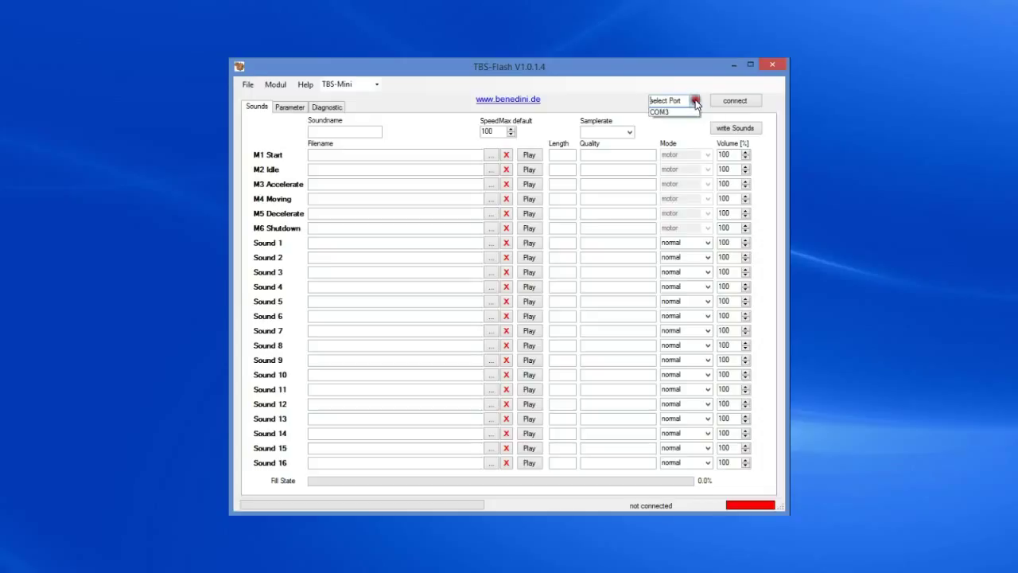
{"action": "left_click", "coordinate": [691, 112]}
{"action": "left_click", "coordinate": [727, 105]}
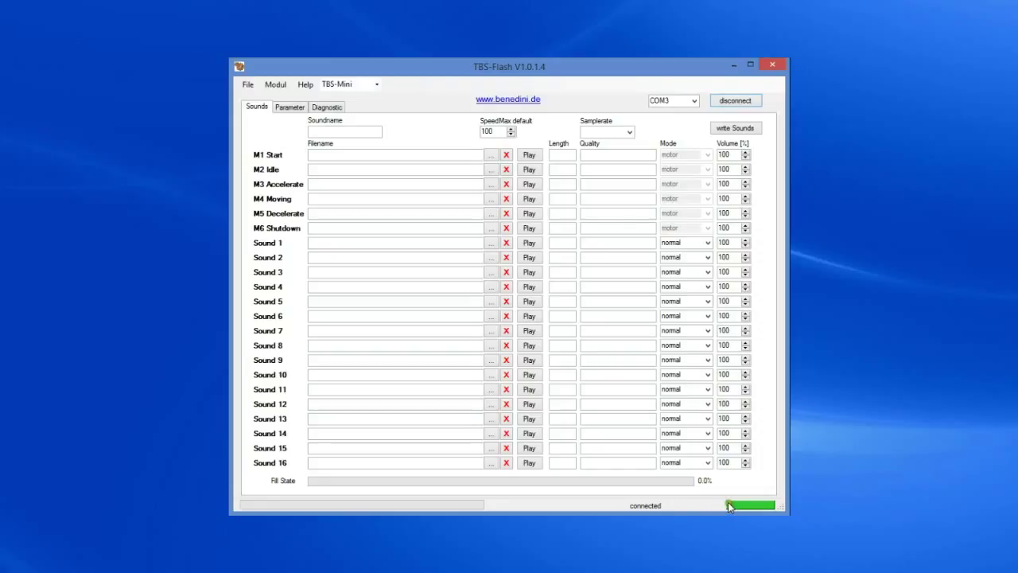
{"action": "left_click", "coordinate": [686, 503]}
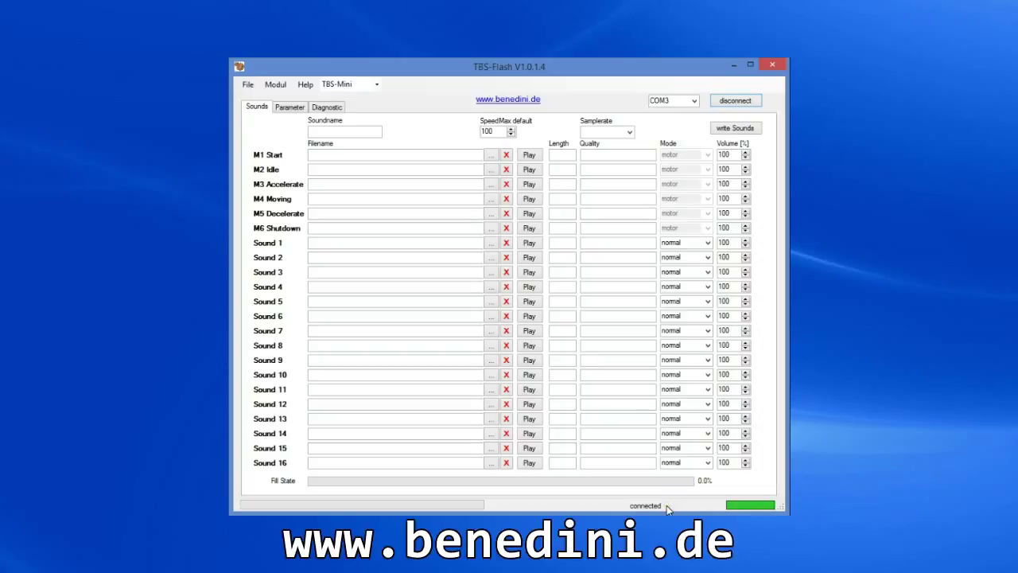
Switch to the browser, enter the English Benedini site and go to the Sounds section of its download page
{"action": "key", "text": "alt+Tab"}
{"action": "key", "text": "alt+Tab"}
{"action": "key", "text": "alt+Tab"}
{"action": "key", "text": "alt+Tab"}
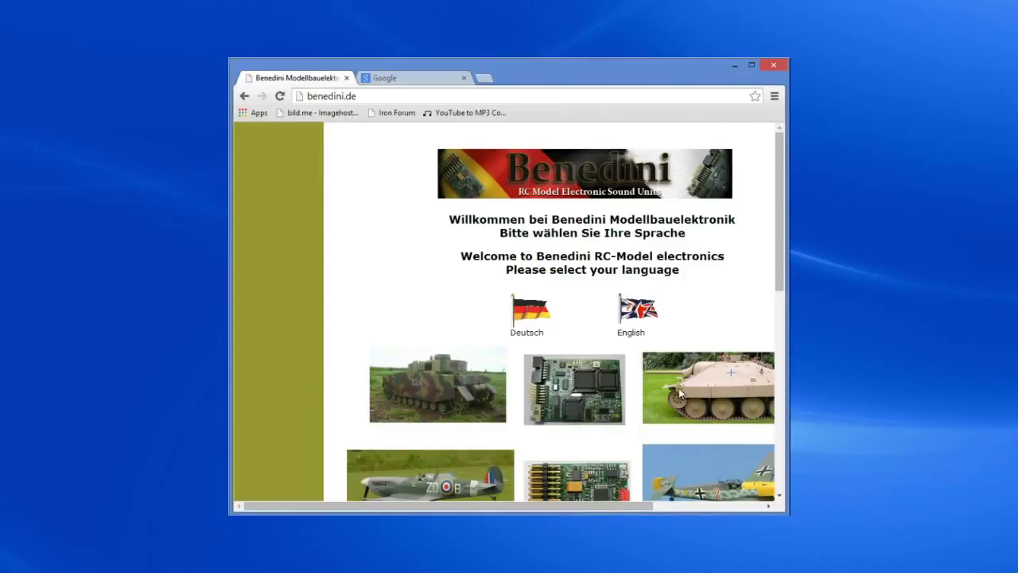
{"action": "left_click", "coordinate": [649, 311]}
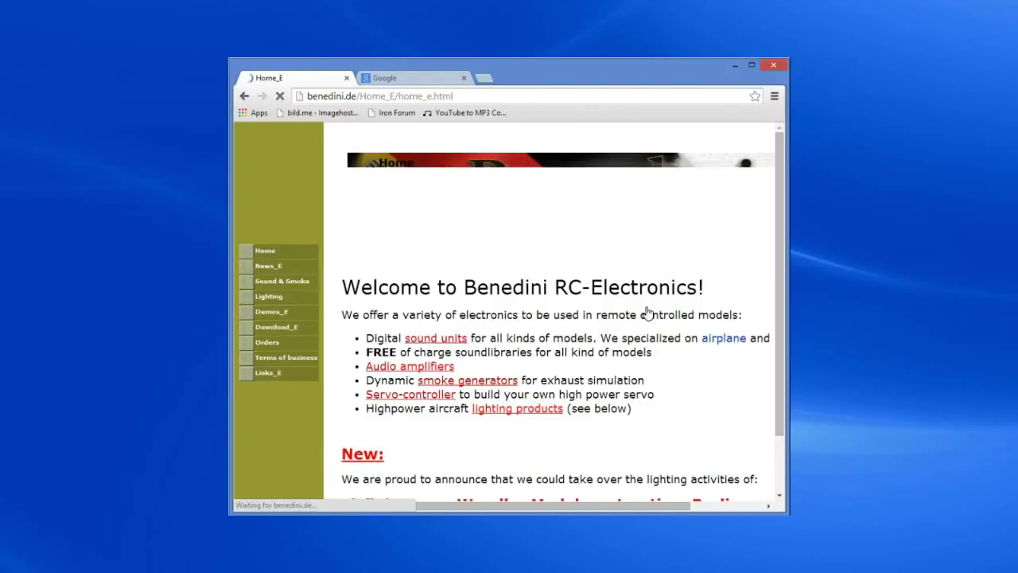
{"action": "left_click", "coordinate": [275, 327]}
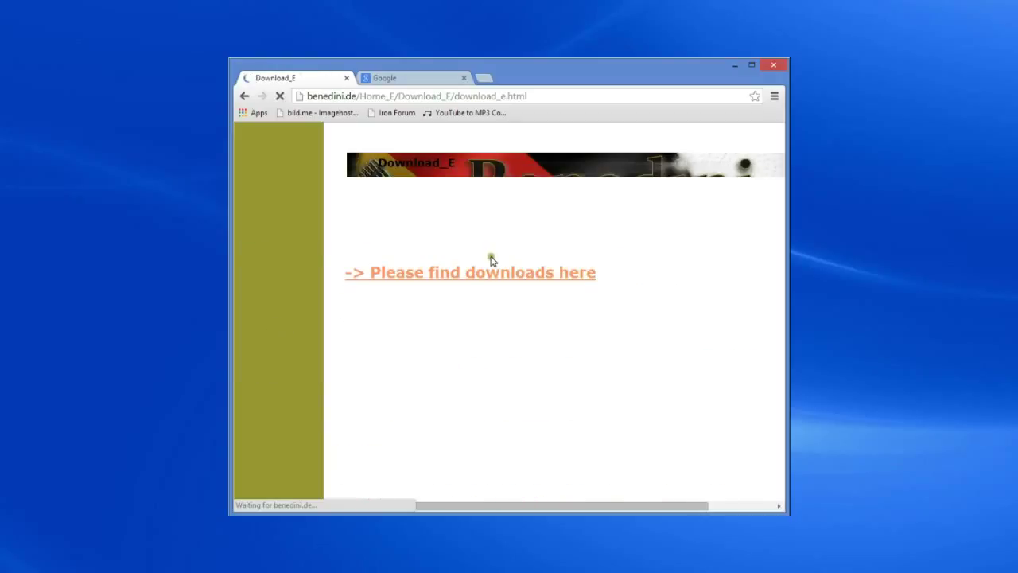
{"action": "left_click", "coordinate": [491, 273]}
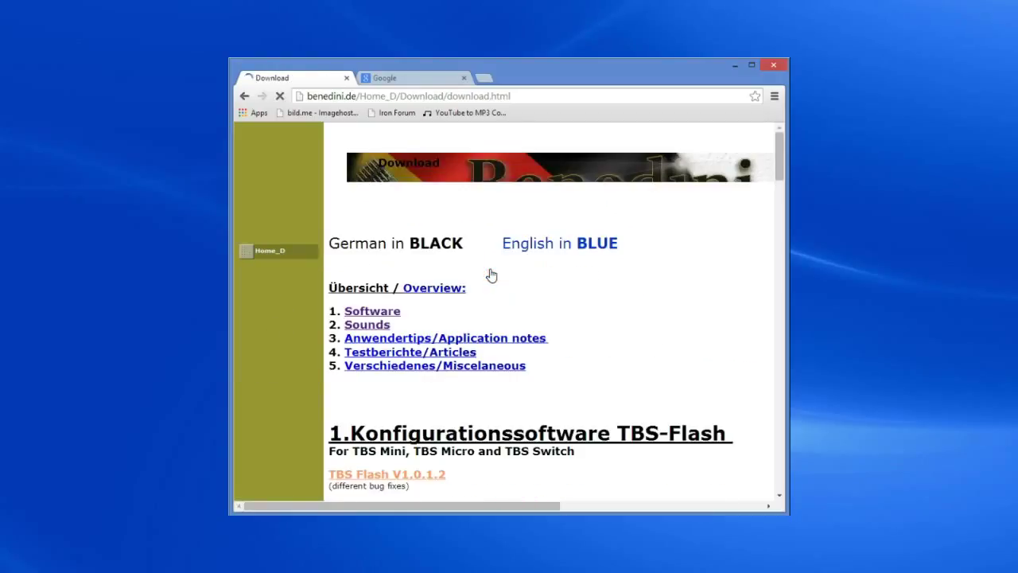
{"action": "left_click", "coordinate": [358, 326]}
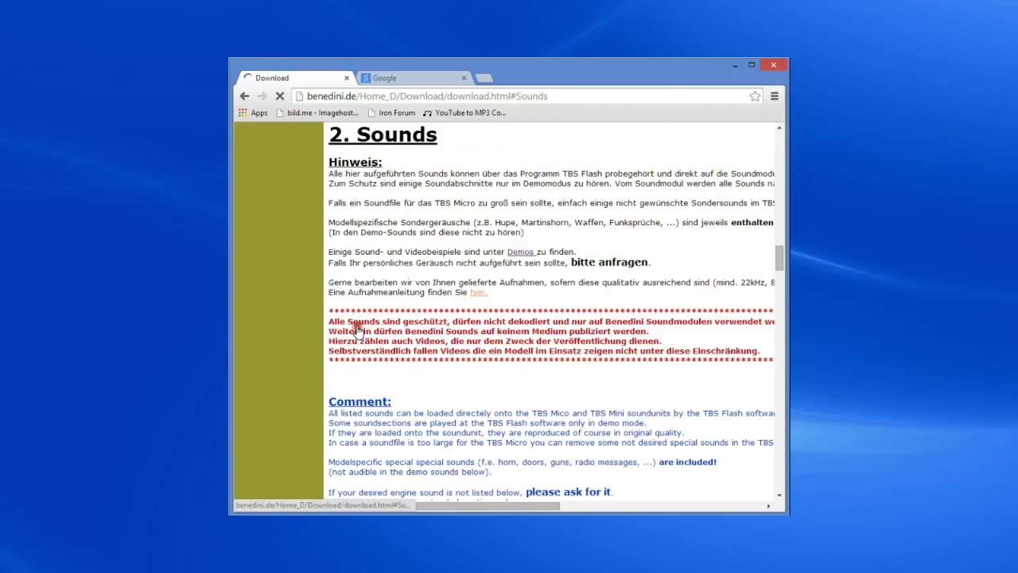
Look through the downloadable sound lists from airplanes, helicopters, tanks and trucks to boats and miscellaneous
{"action": "scroll", "coordinate": [488, 284], "scroll_direction": "down", "scroll_amount": 3}
{"action": "scroll", "coordinate": [488, 284], "scroll_direction": "down", "scroll_amount": 3}
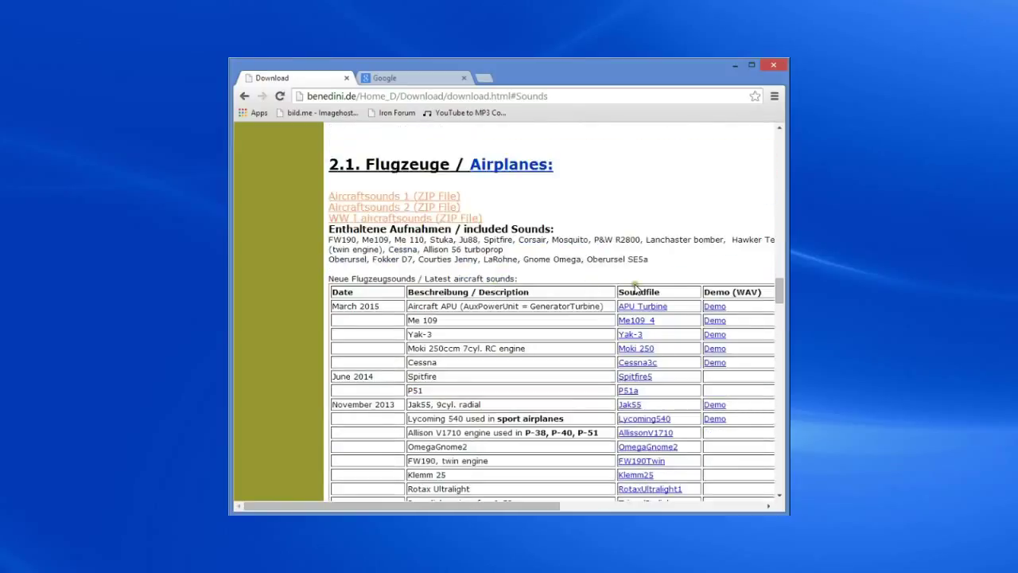
{"action": "scroll", "coordinate": [593, 287], "scroll_direction": "down", "scroll_amount": 5}
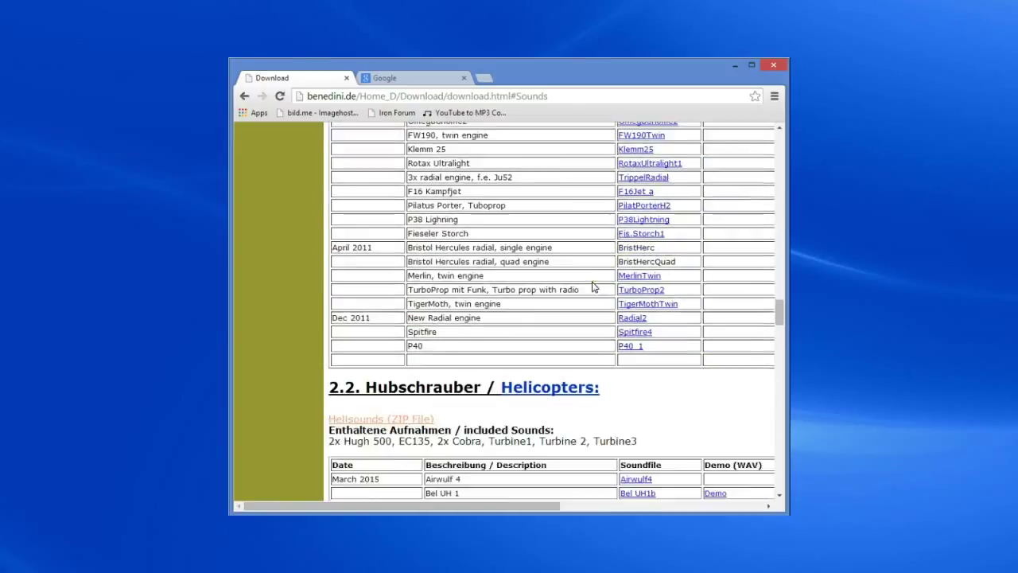
{"action": "scroll", "coordinate": [593, 286], "scroll_direction": "down", "scroll_amount": 9}
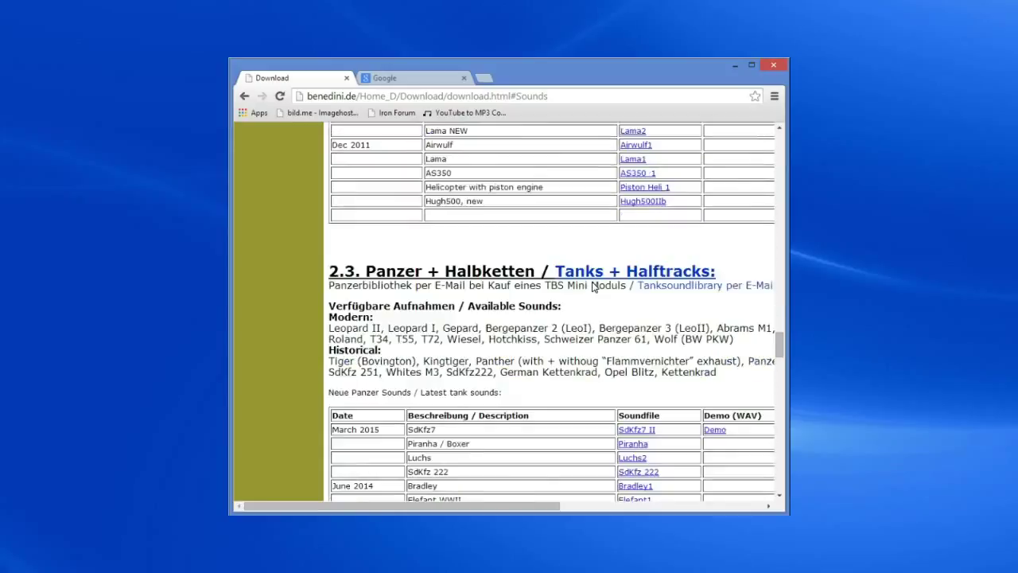
{"action": "scroll", "coordinate": [593, 286], "scroll_direction": "down", "scroll_amount": 3}
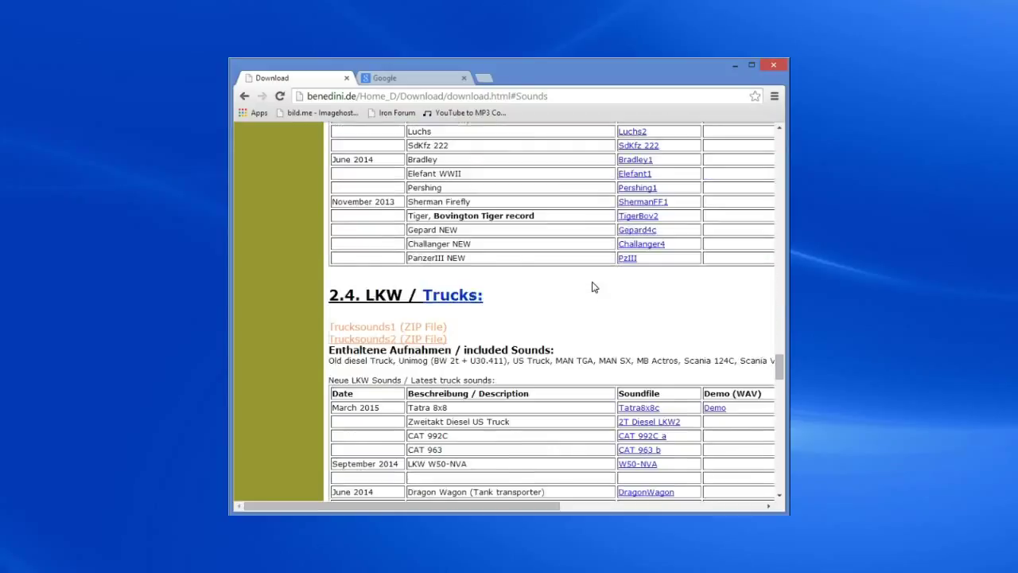
{"action": "scroll", "coordinate": [593, 286], "scroll_direction": "down", "scroll_amount": 2}
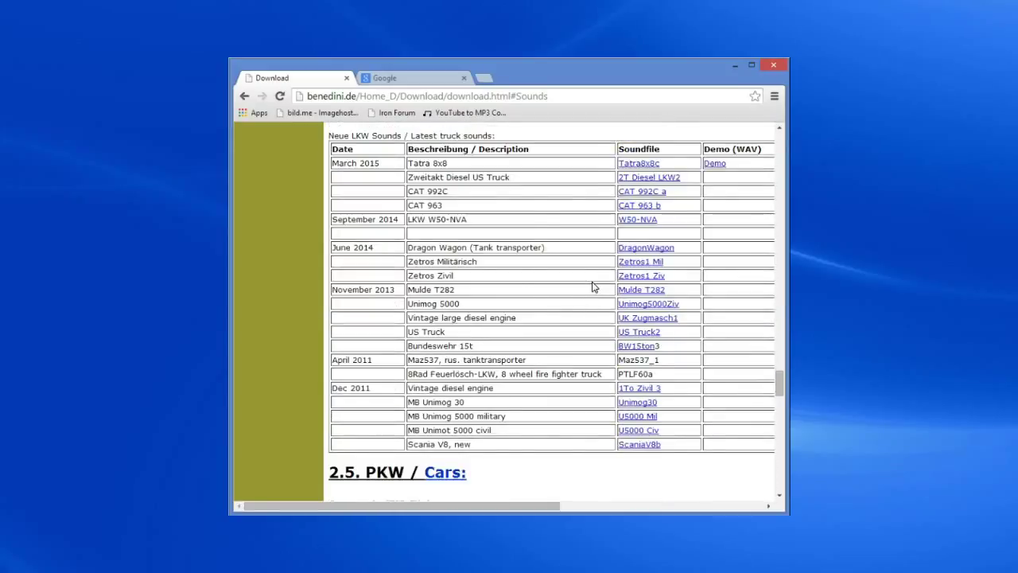
{"action": "scroll", "coordinate": [593, 287], "scroll_direction": "down", "scroll_amount": 4}
{"action": "scroll", "coordinate": [592, 287], "scroll_direction": "down", "scroll_amount": 4}
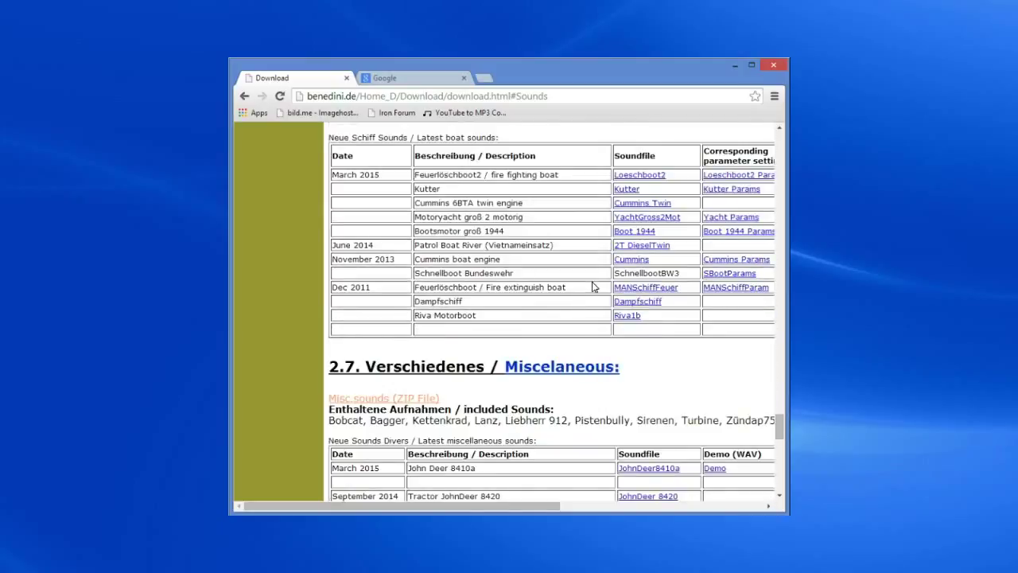
{"action": "scroll", "coordinate": [593, 286], "scroll_direction": "down", "scroll_amount": 2}
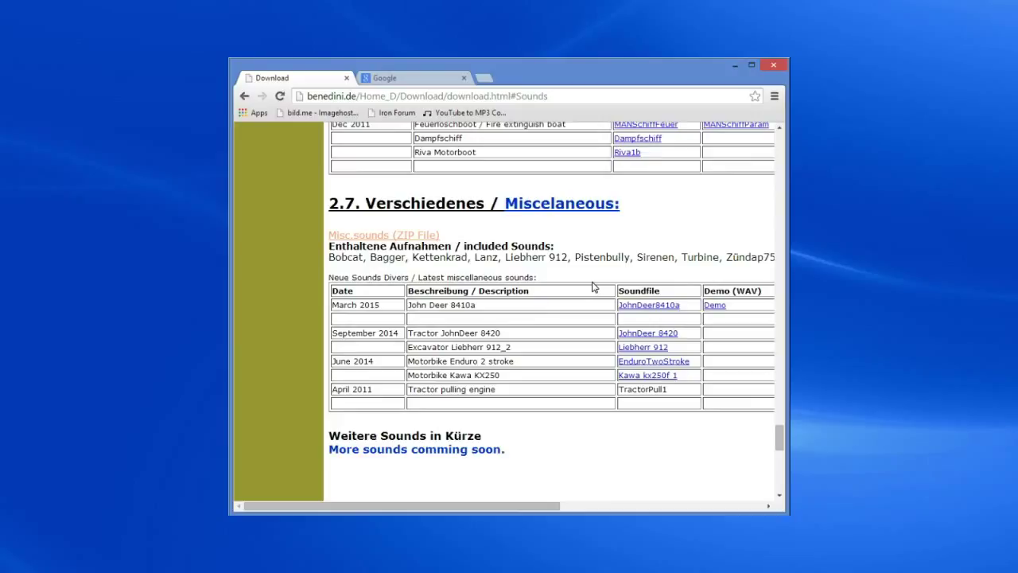
Download the Bel UH 1 soundfile from the Helicopters list
{"action": "scroll", "coordinate": [593, 286], "scroll_direction": "up", "scroll_amount": 6}
{"action": "scroll", "coordinate": [593, 287], "scroll_direction": "up", "scroll_amount": 4}
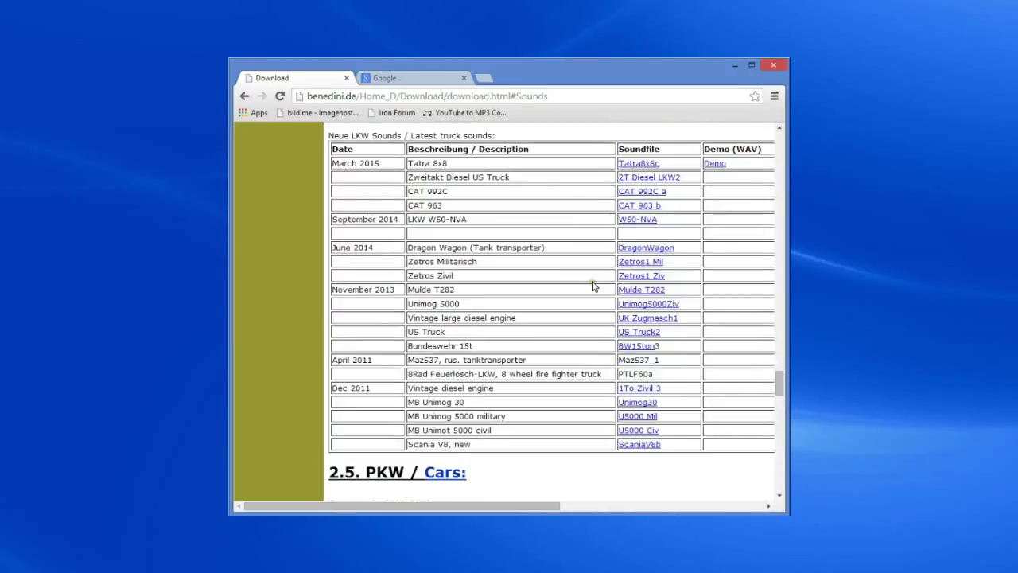
{"action": "scroll", "coordinate": [593, 286], "scroll_direction": "up", "scroll_amount": 8}
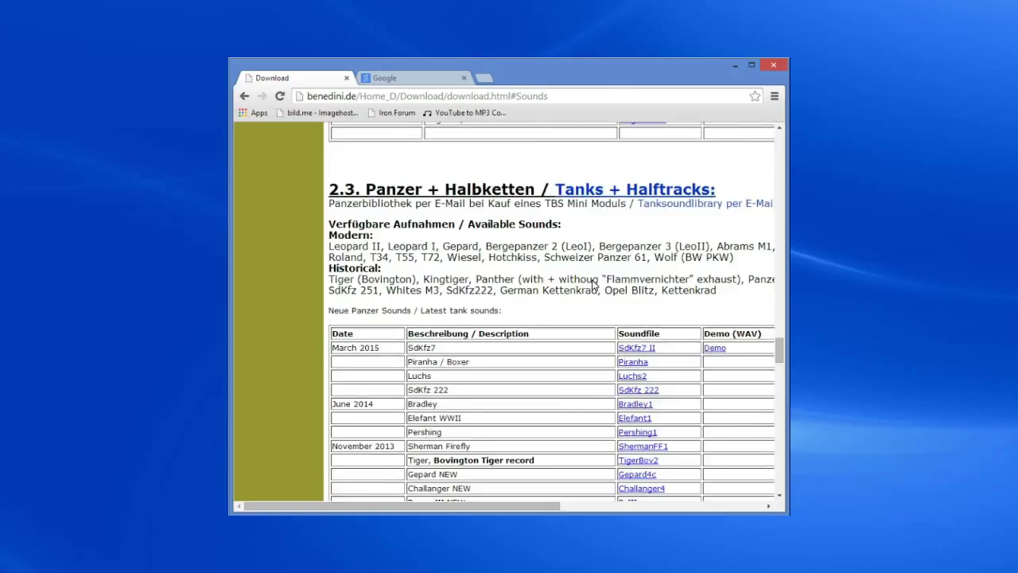
{"action": "scroll", "coordinate": [592, 284], "scroll_direction": "up", "scroll_amount": 4}
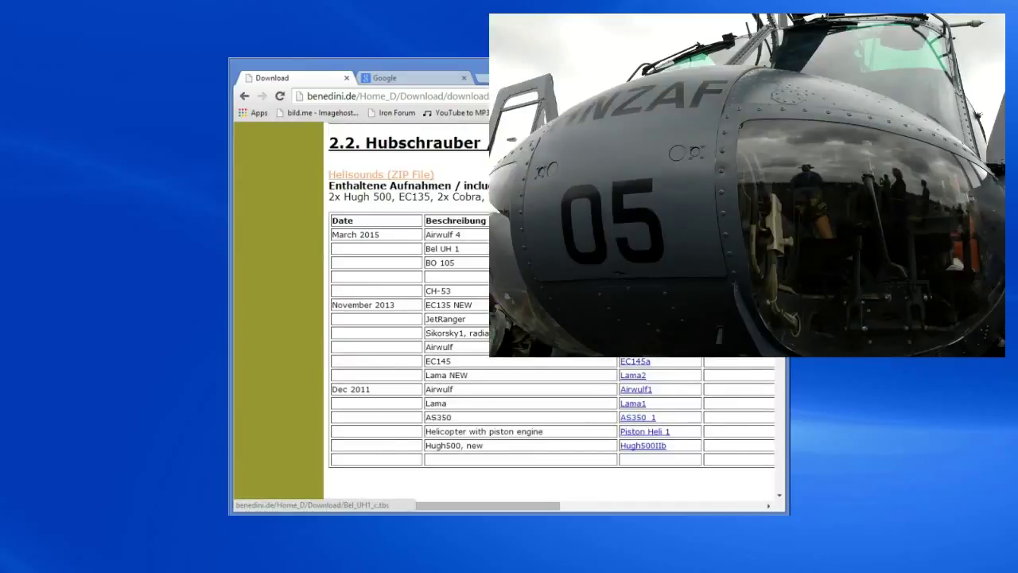
{"action": "left_click", "coordinate": [637, 249]}
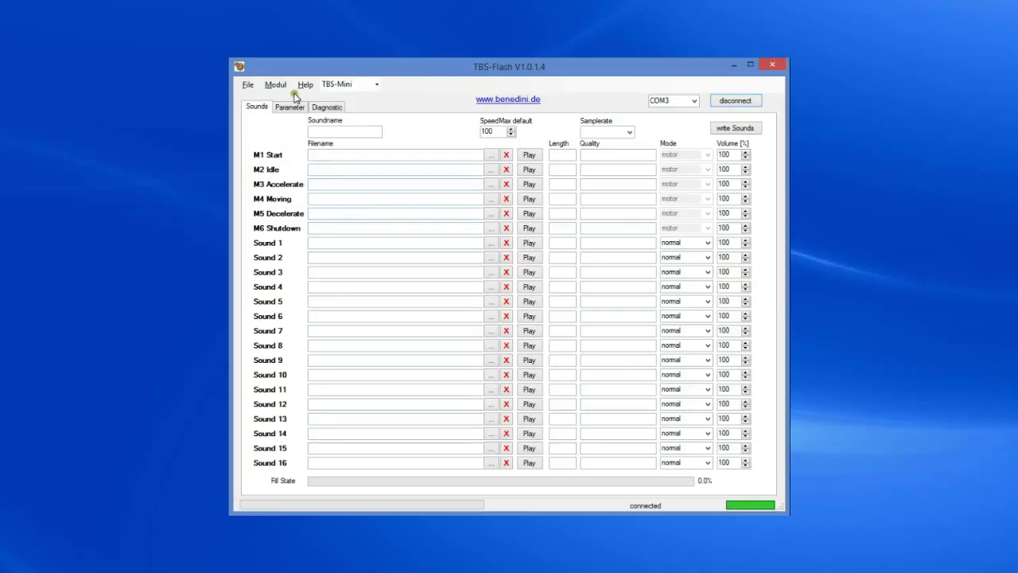
In TBS-Flash, open the soundfile Bel_UH1_c.tbs from the sound sets folder inside benedini
{"action": "left_click", "coordinate": [247, 85]}
{"action": "mouse_move", "coordinate": [267, 86]}
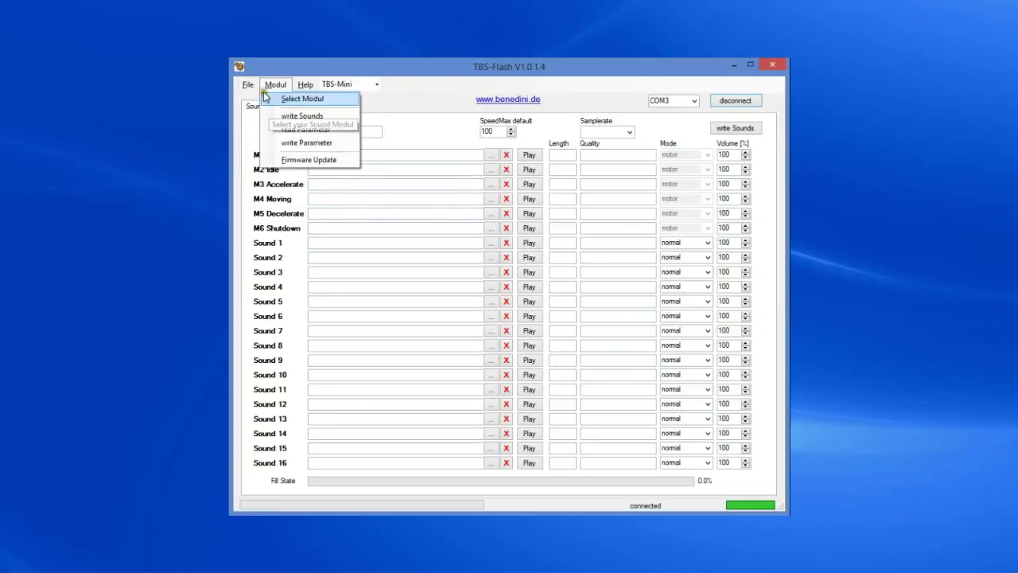
{"action": "left_click", "coordinate": [253, 97]}
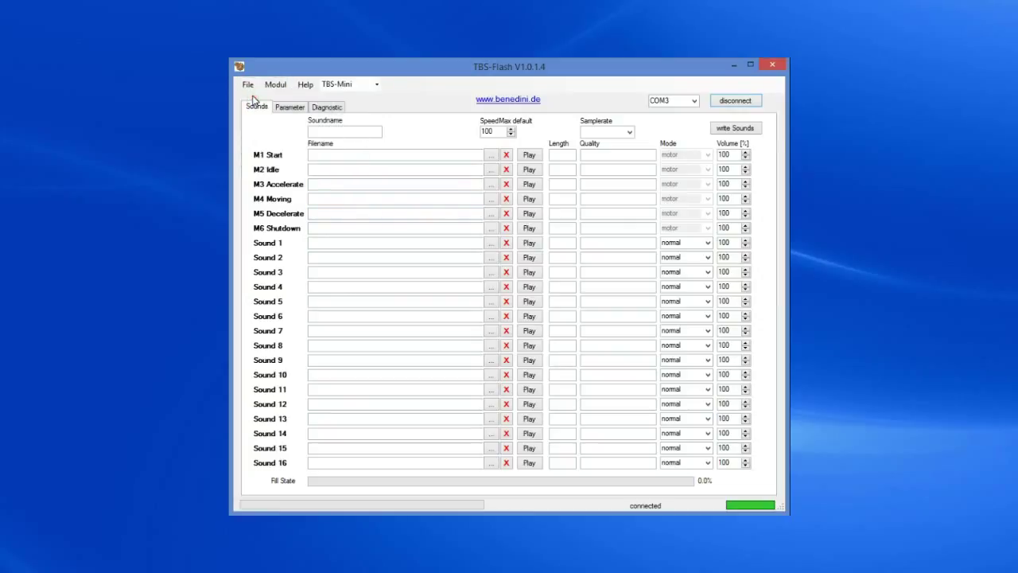
{"action": "left_click", "coordinate": [448, 107]}
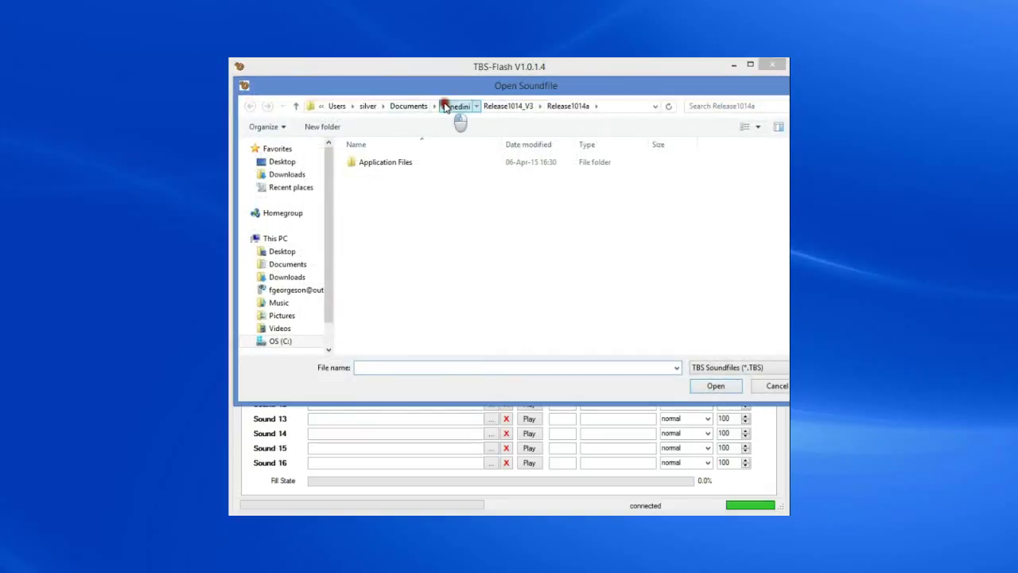
{"action": "double_click", "coordinate": [374, 176]}
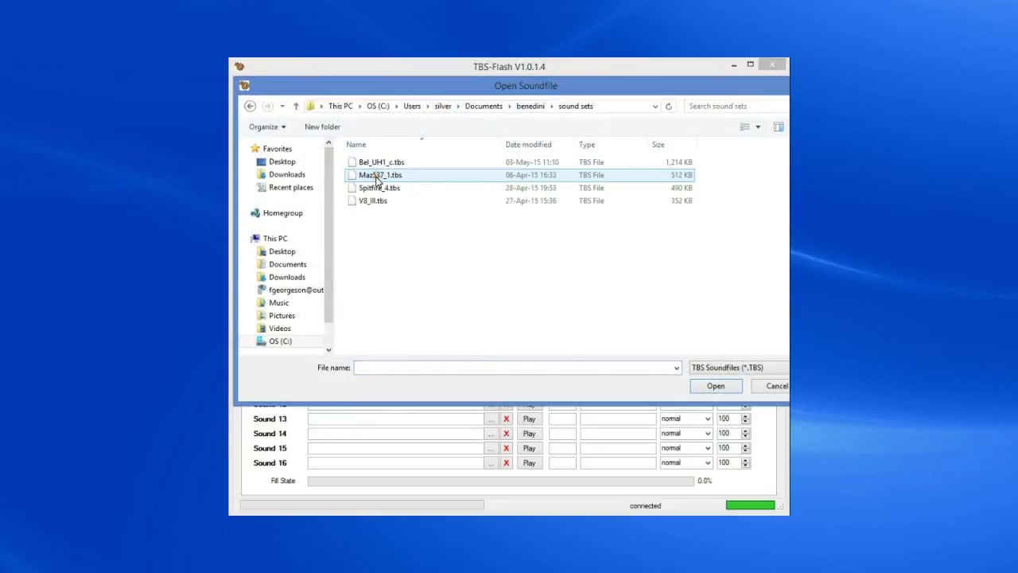
{"action": "left_click", "coordinate": [383, 163]}
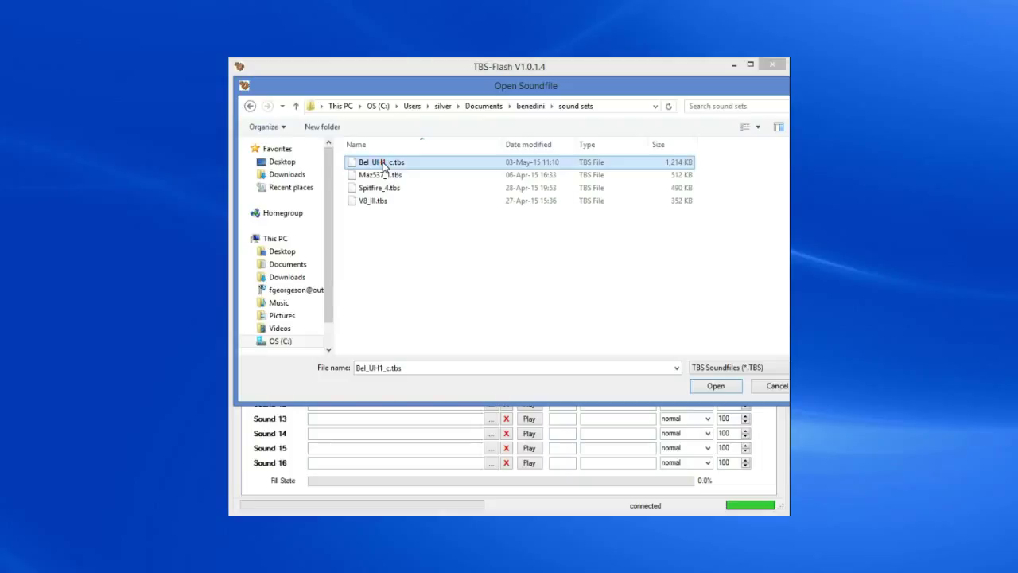
{"action": "left_click", "coordinate": [713, 386]}
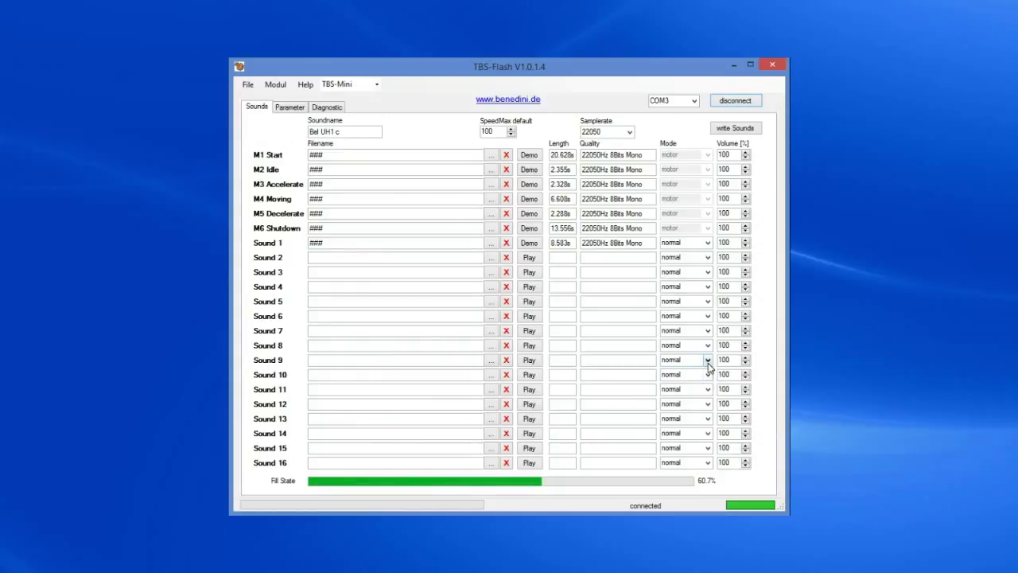
{"action": "left_click_drag", "start_coordinate": [340, 132], "coordinate": [308, 127]}
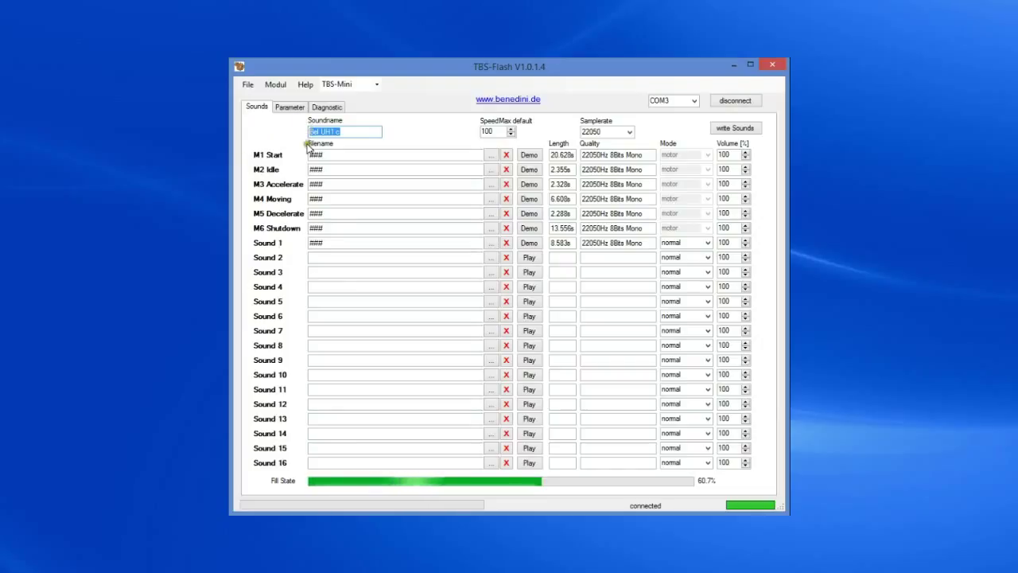
{"action": "left_click", "coordinate": [490, 262]}
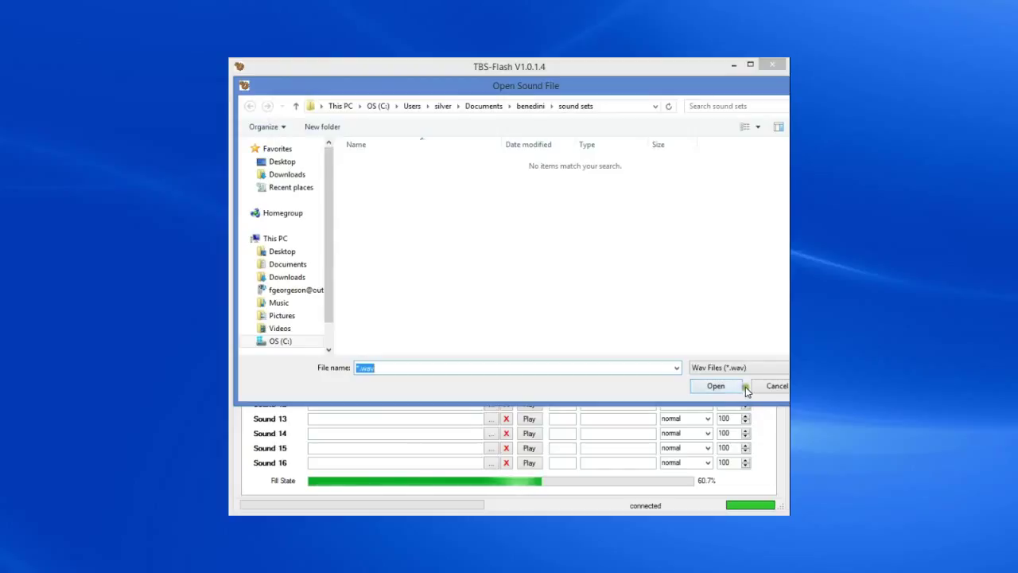
{"action": "left_click", "coordinate": [777, 387]}
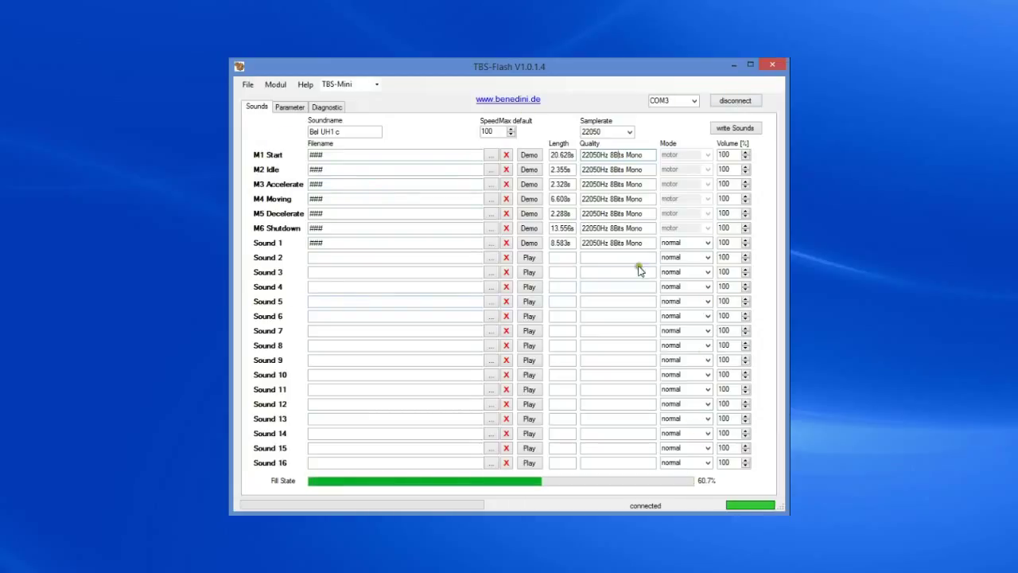
Write the loaded Bel UH1 c sounds to the TBS-Mini module
{"action": "left_click", "coordinate": [755, 129]}
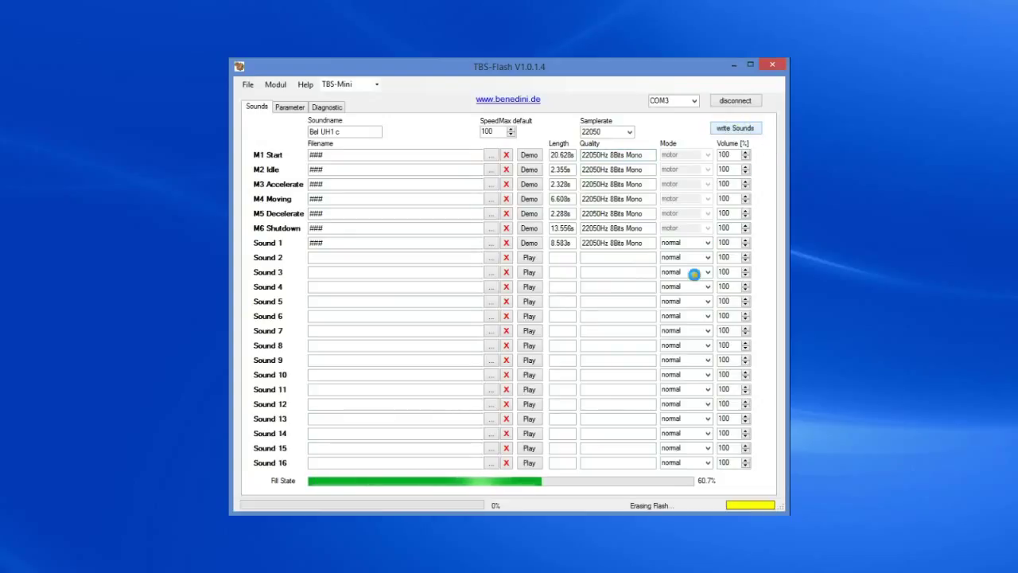
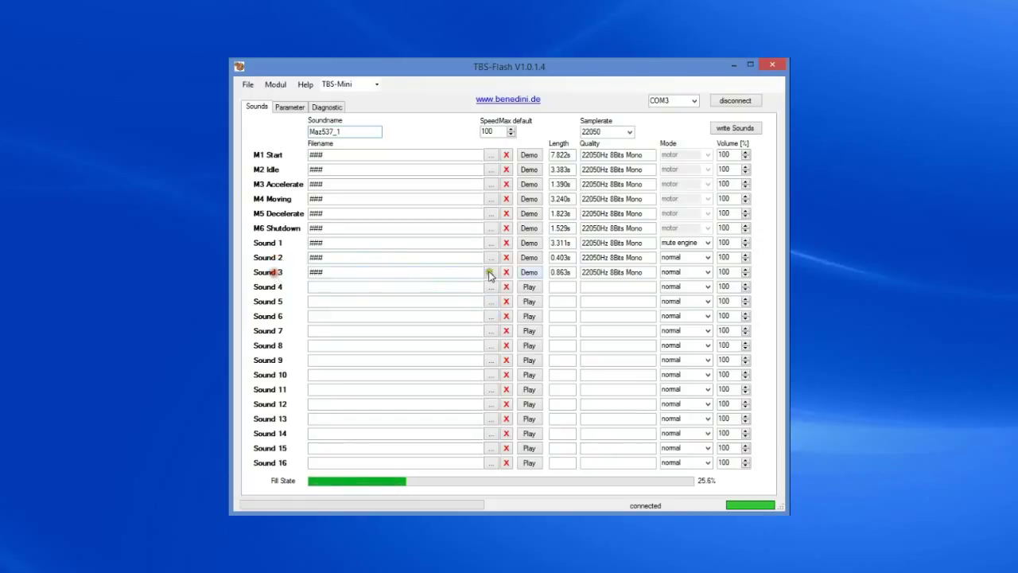
Play the demo of Sound 3 in the Maz537_1 set, and remove the files assigned to Sound 3 and Sound 2
{"action": "left_click", "coordinate": [529, 273]}
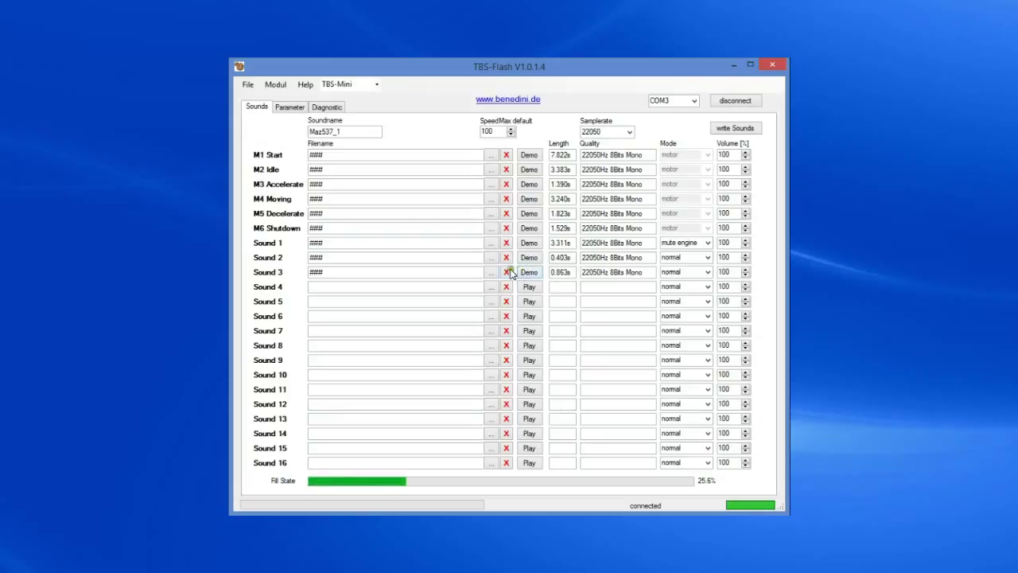
{"action": "left_click", "coordinate": [507, 273]}
{"action": "left_click", "coordinate": [508, 257]}
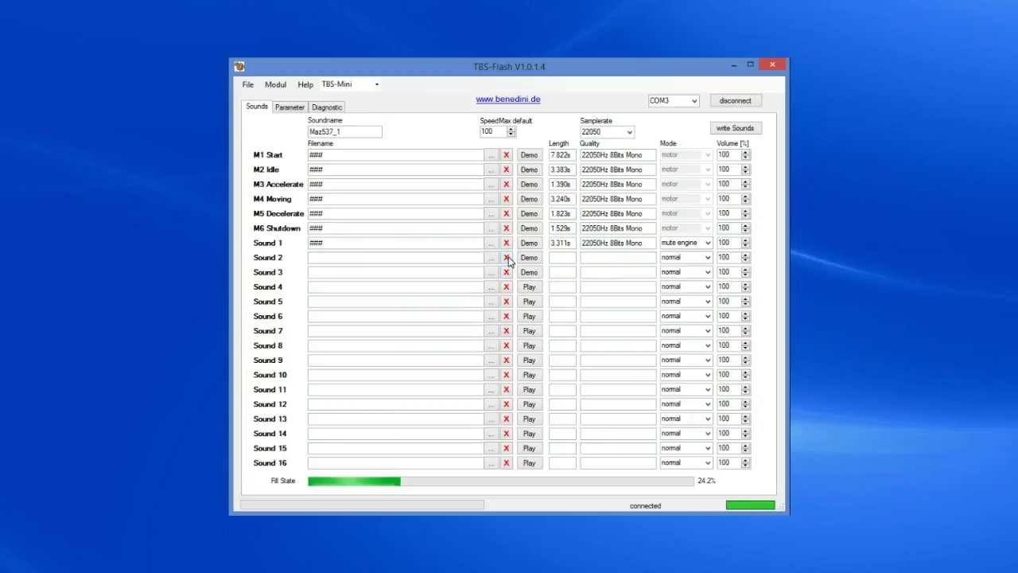
Assign the truck_air_brakes wav file from the benedini sounds folder to Sound 2 and check its quality format
{"action": "left_click", "coordinate": [491, 258]}
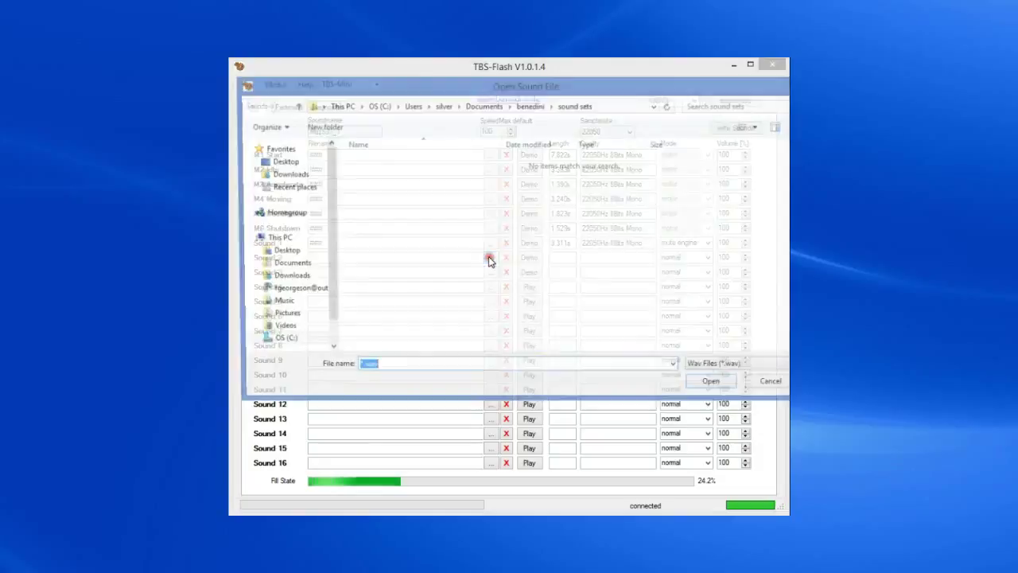
{"action": "left_click", "coordinate": [528, 105]}
{"action": "double_click", "coordinate": [380, 192]}
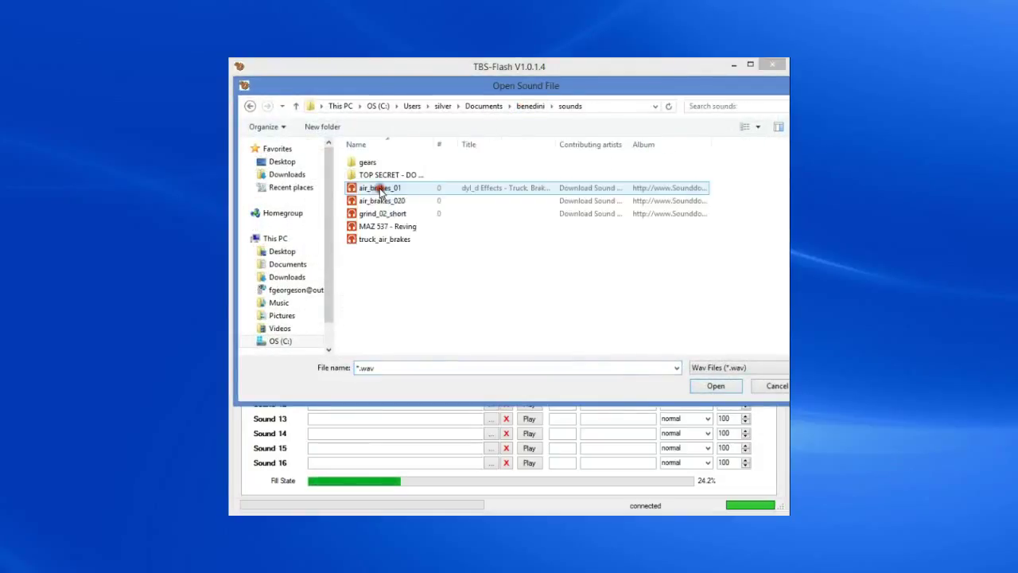
{"action": "double_click", "coordinate": [385, 240]}
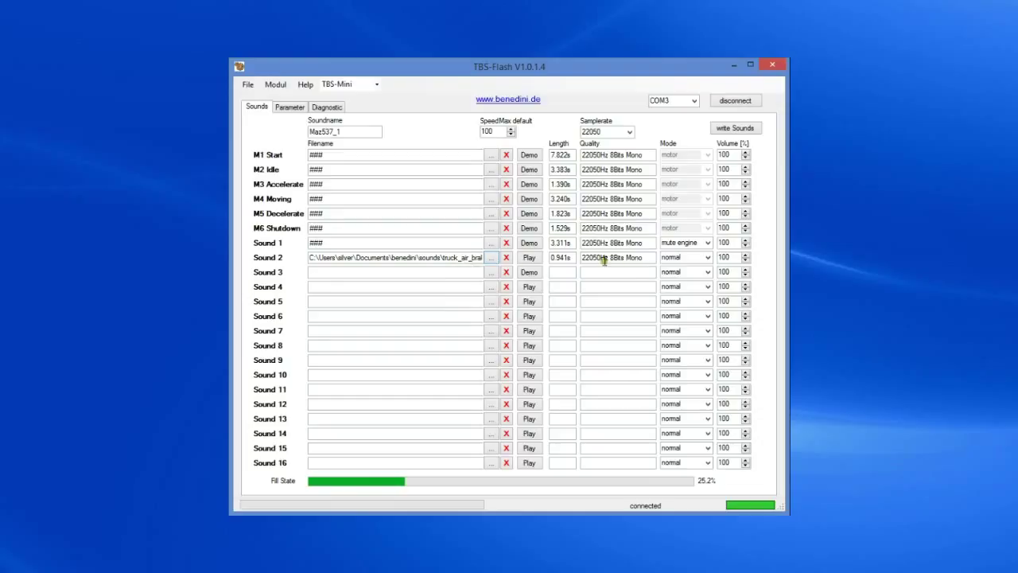
{"action": "left_click_drag", "start_coordinate": [651, 257], "coordinate": [561, 257]}
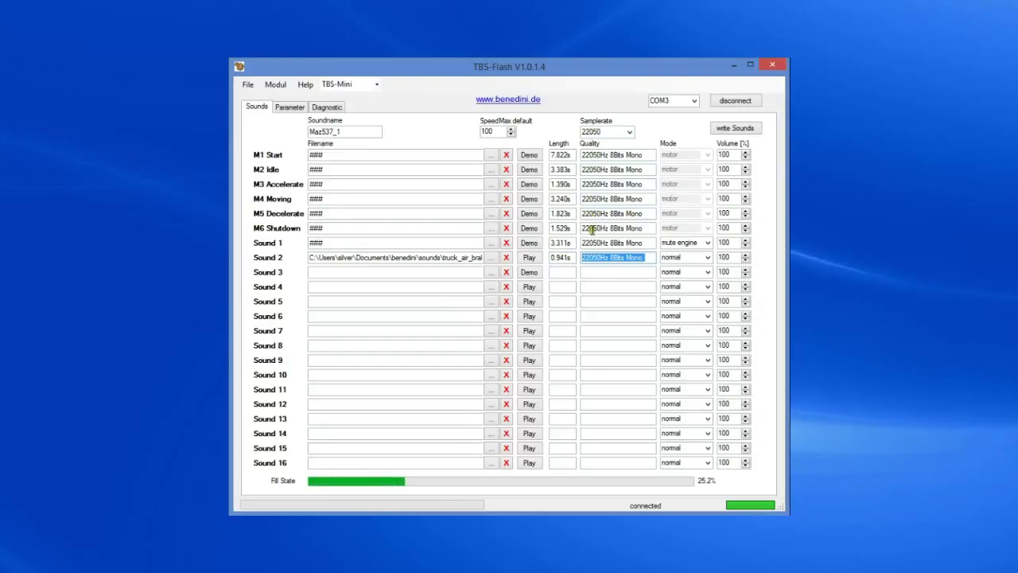
{"action": "left_click", "coordinate": [589, 257]}
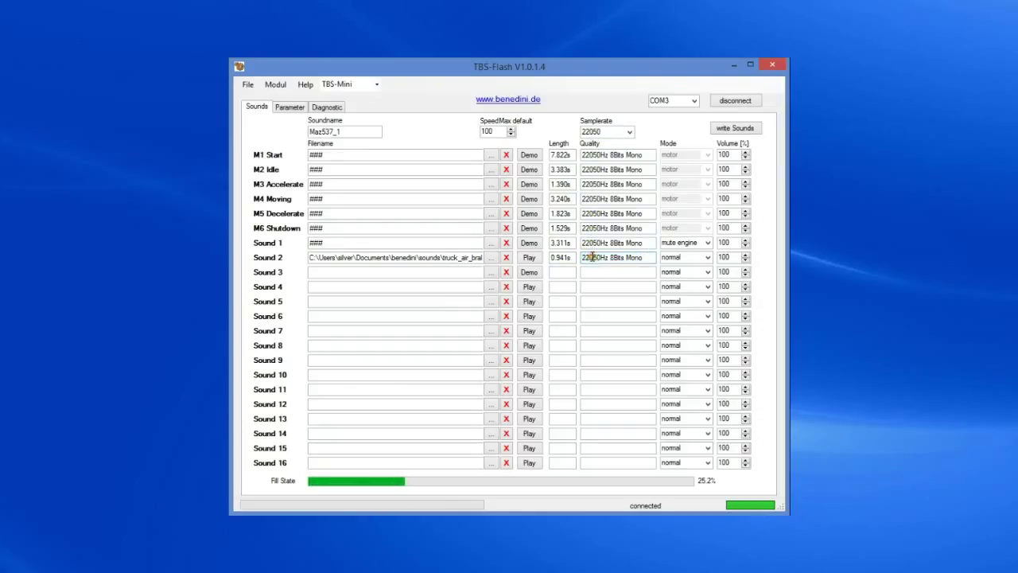
{"action": "left_click_drag", "start_coordinate": [608, 257], "coordinate": [586, 227]}
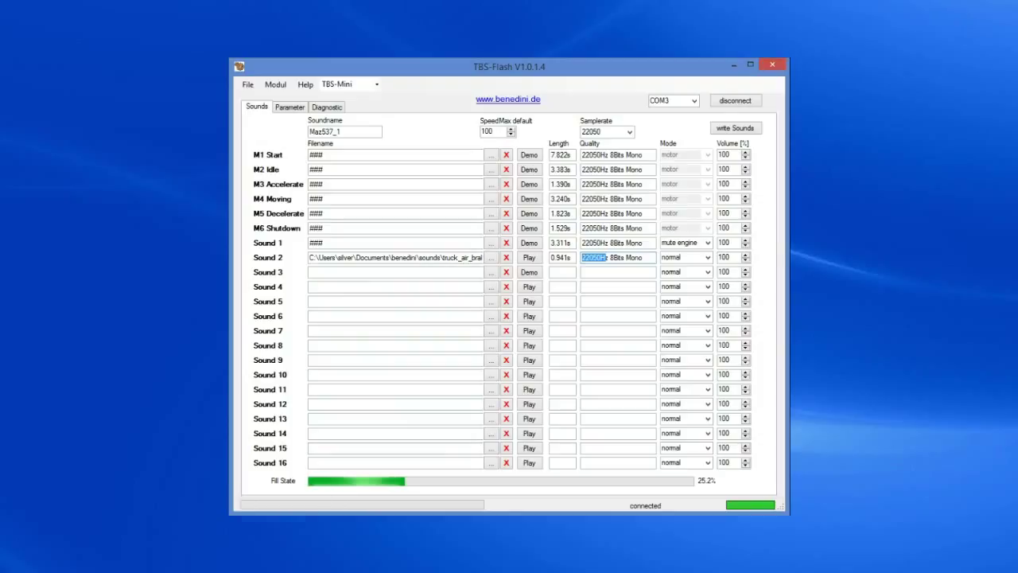
{"action": "key", "text": "ctrl+F9"}
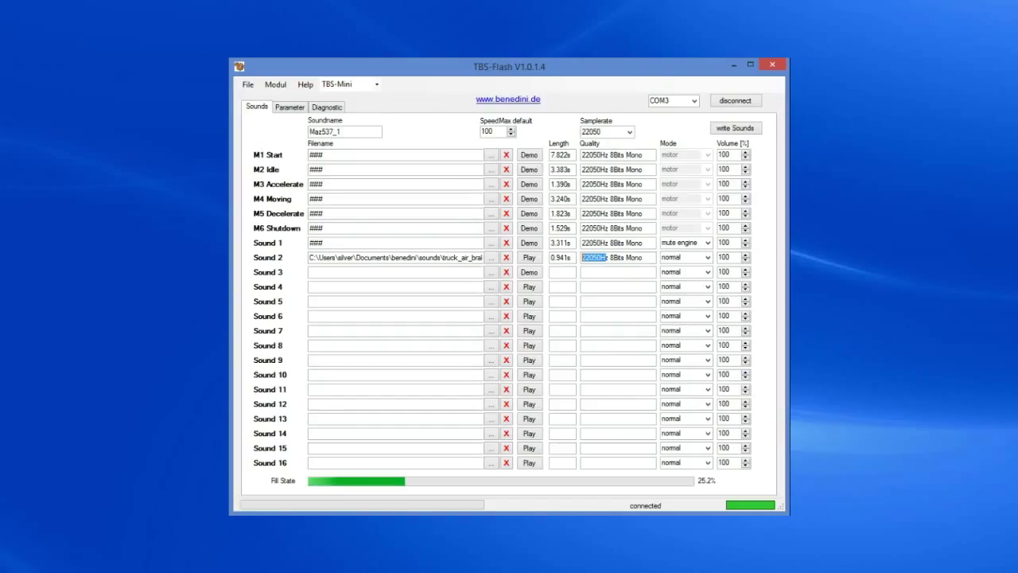
{"action": "left_click", "coordinate": [493, 272]}
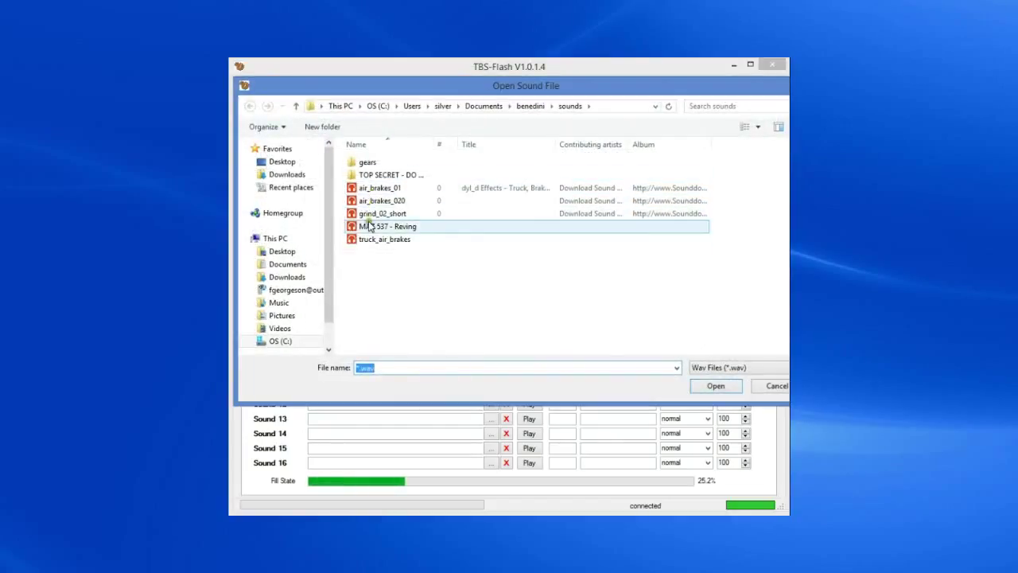
{"action": "left_click", "coordinate": [364, 368]}
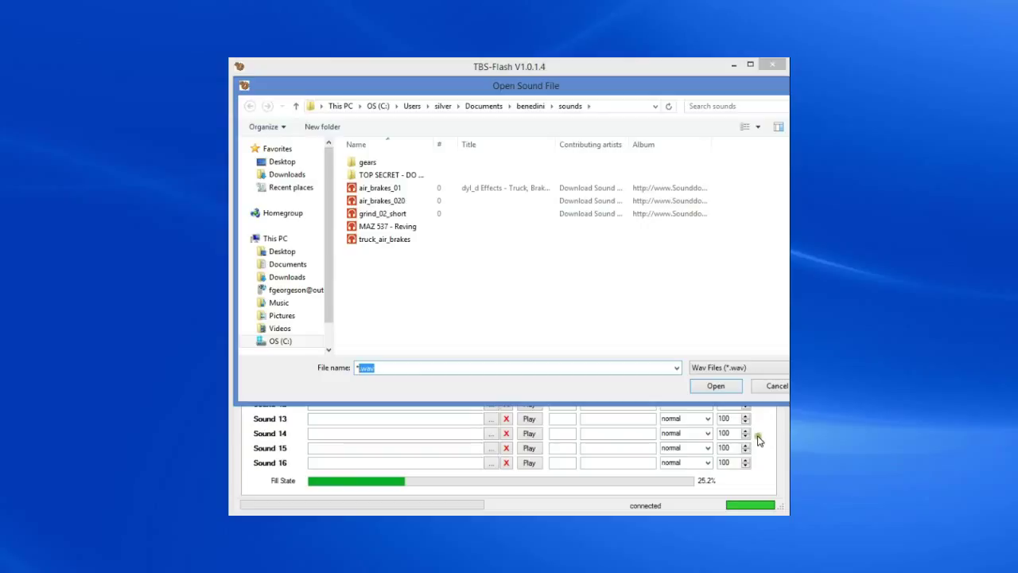
{"action": "left_click", "coordinate": [773, 387]}
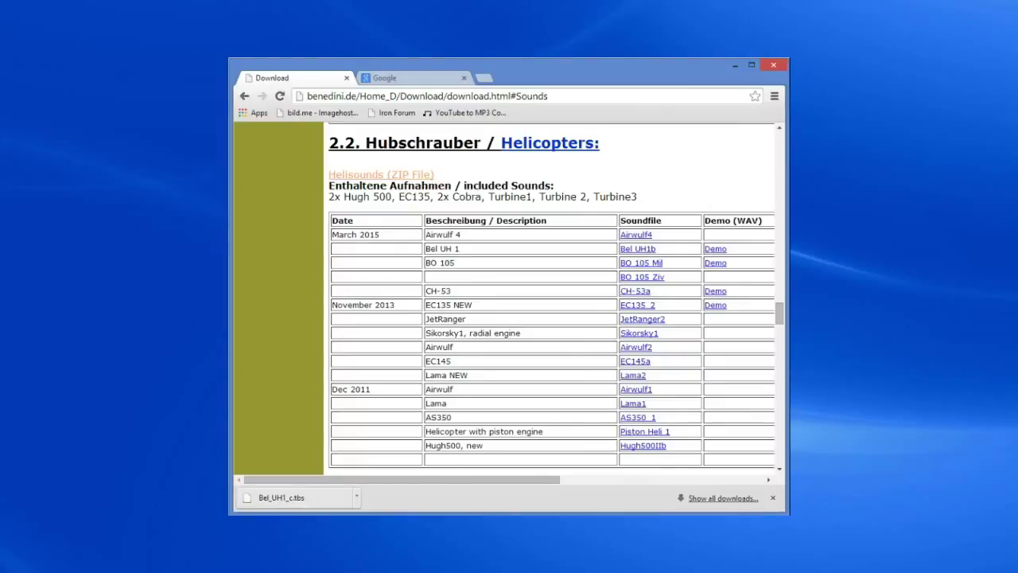
Switch to Audacity with the horn MP3 from the sounds folder, and cut the first 0.375 s and everything after 0.674 s
{"action": "left_click", "coordinate": [398, 79]}
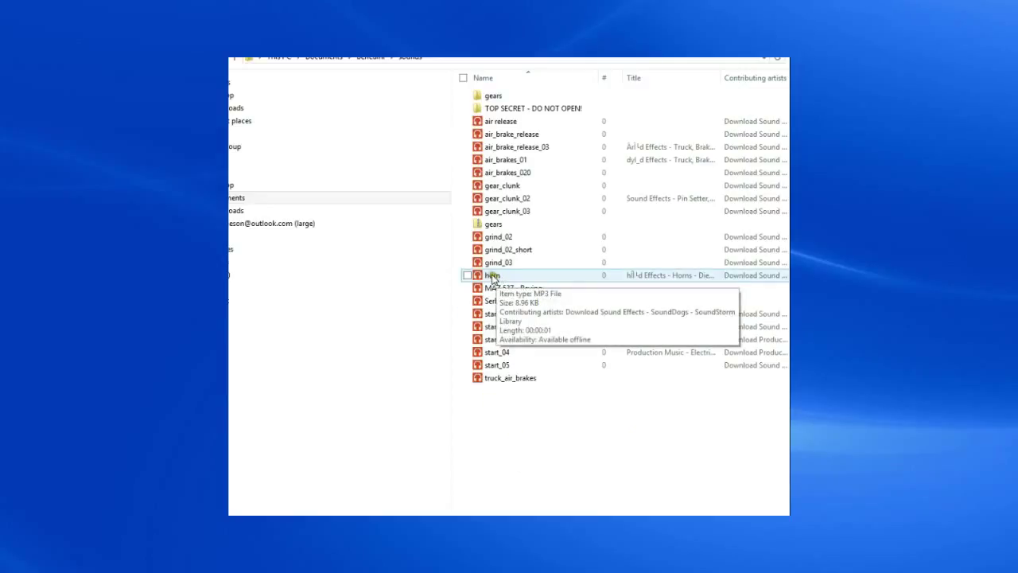
{"action": "left_click_drag", "start_coordinate": [470, 276], "coordinate": [412, 298]}
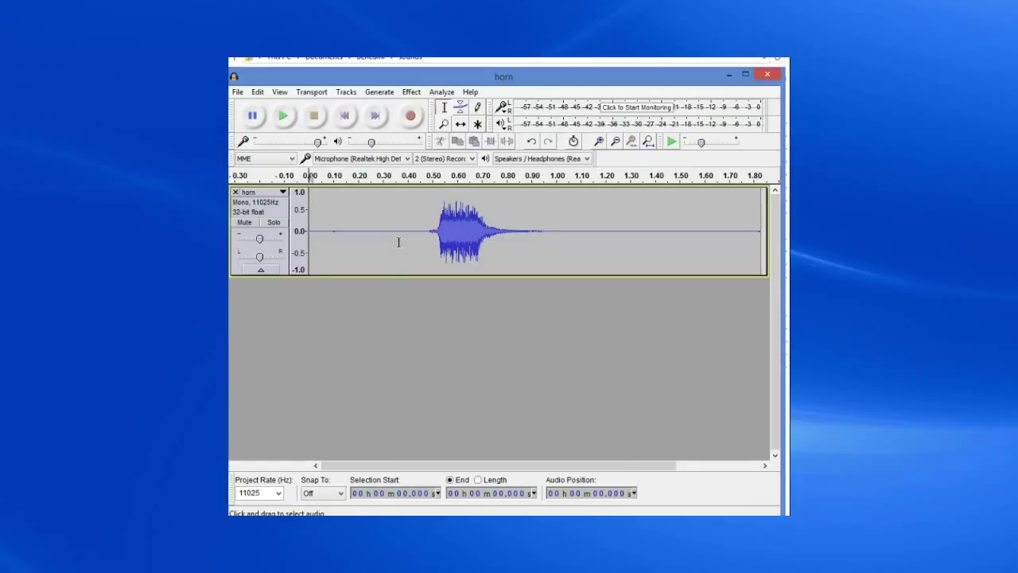
{"action": "left_click_drag", "start_coordinate": [400, 239], "coordinate": [291, 237]}
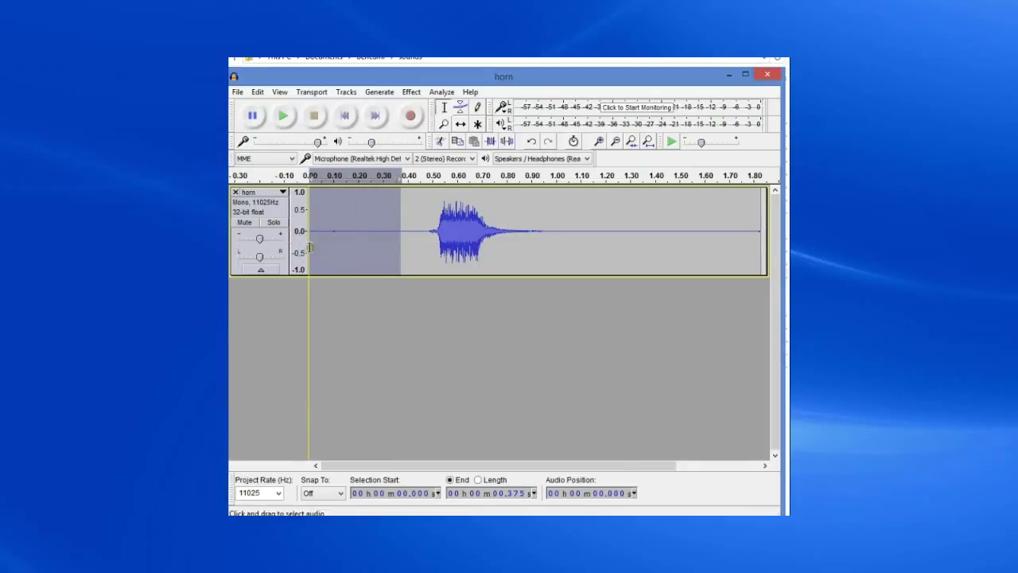
{"action": "key", "text": "Delete"}
{"action": "left_click_drag", "start_coordinate": [677, 236], "coordinate": [475, 234]}
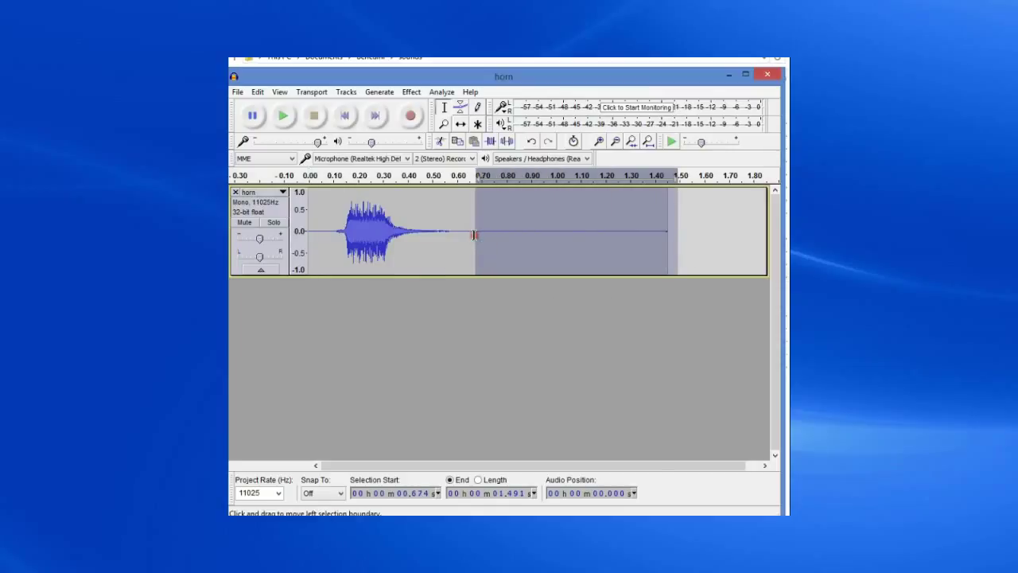
{"action": "key", "text": "Delete"}
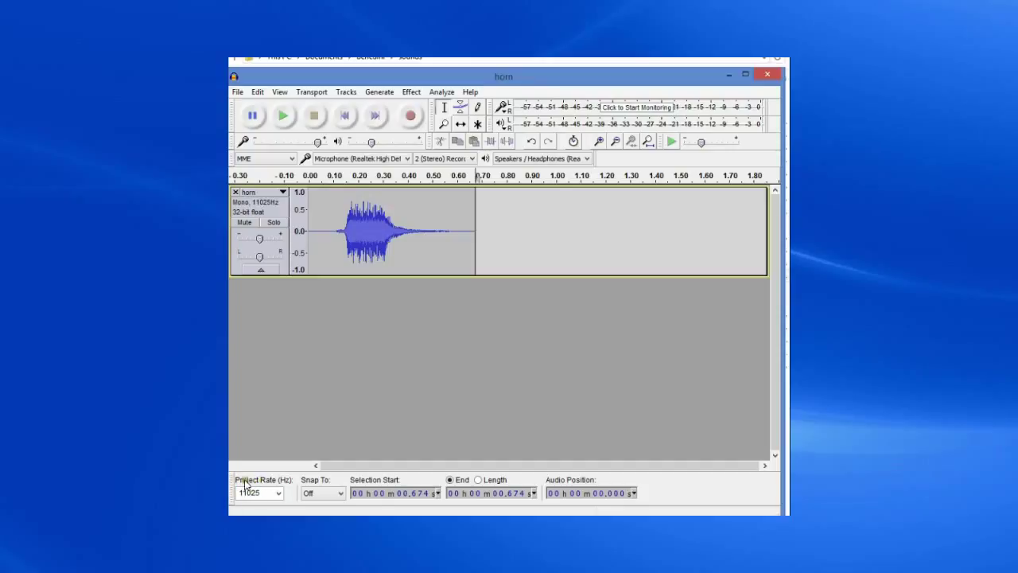
Set the project rate to 22050 Hz and export the audio as horn in 16-bit PCM WAV format to the sounds folder
{"action": "left_click", "coordinate": [278, 493]}
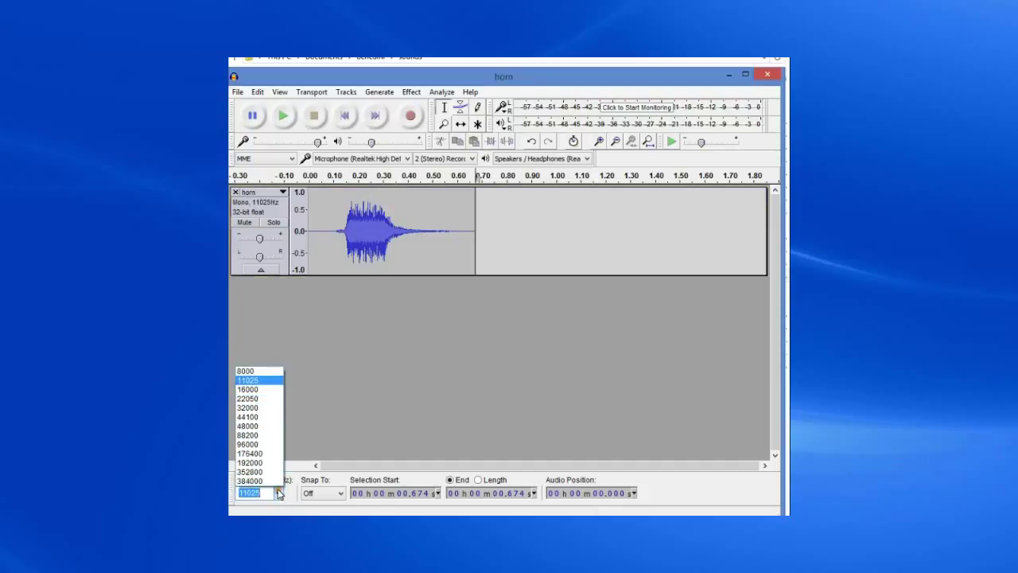
{"action": "left_click", "coordinate": [263, 399]}
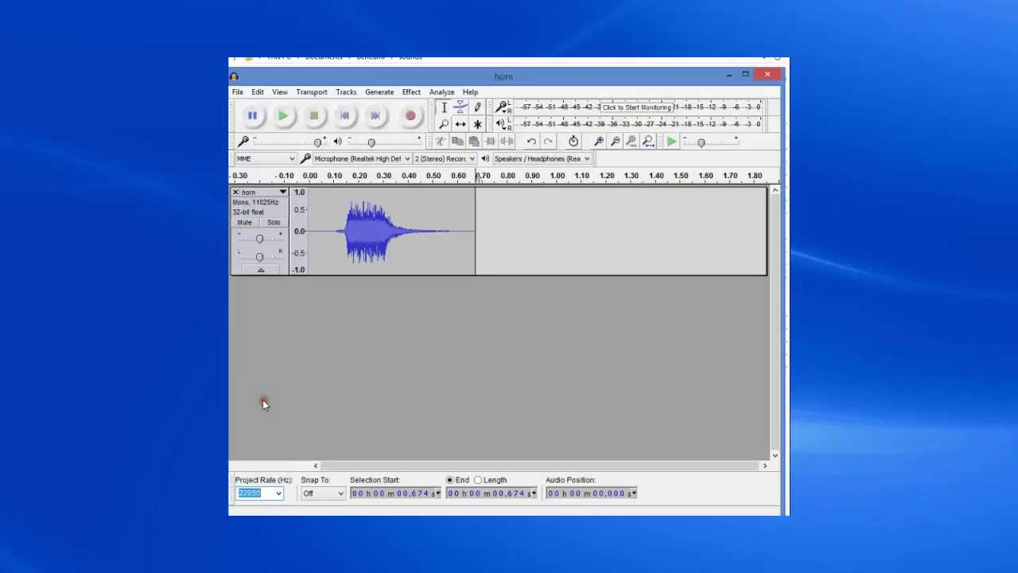
{"action": "left_click", "coordinate": [314, 412]}
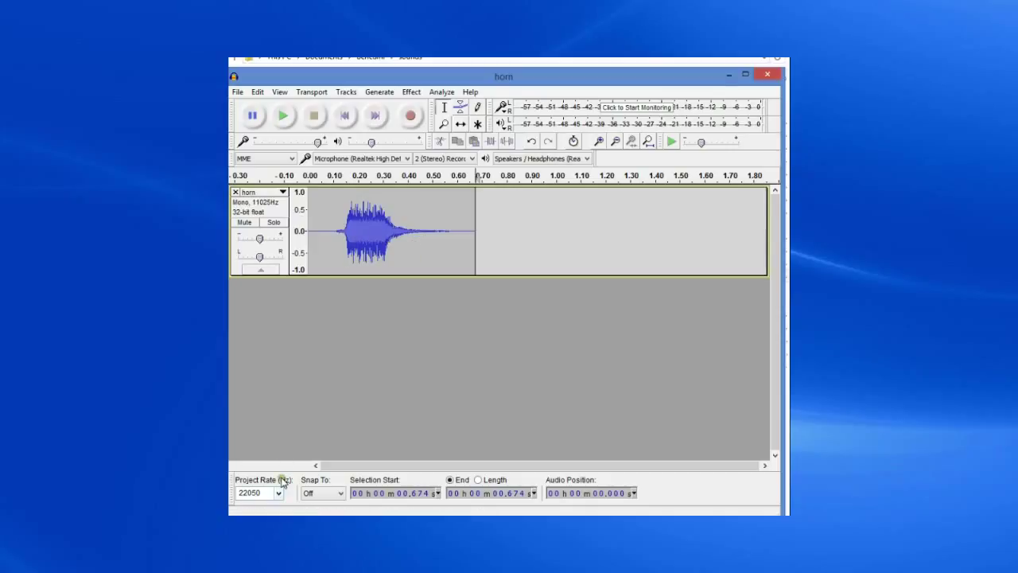
{"action": "left_click", "coordinate": [237, 92]}
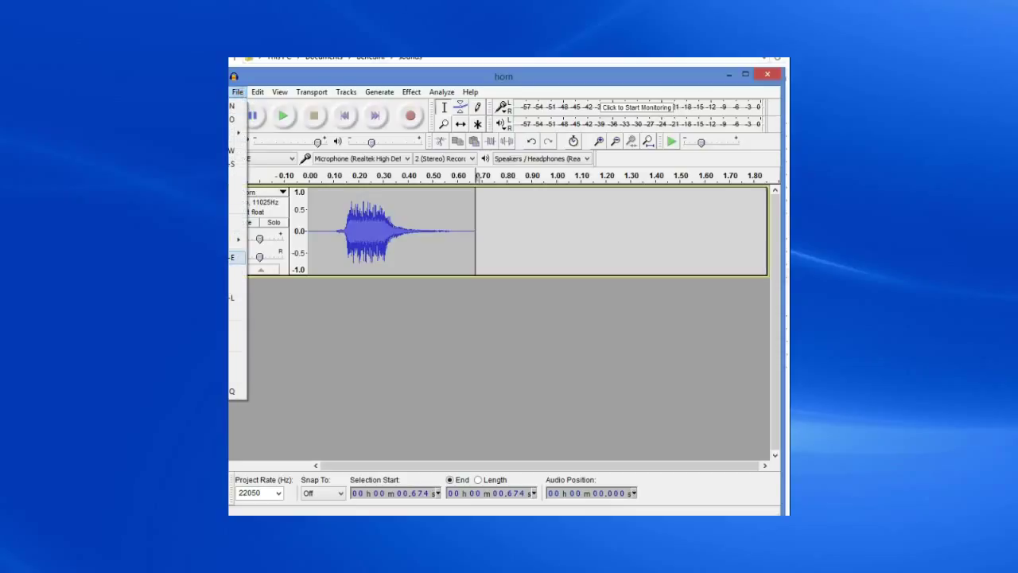
{"action": "left_click", "coordinate": [255, 257]}
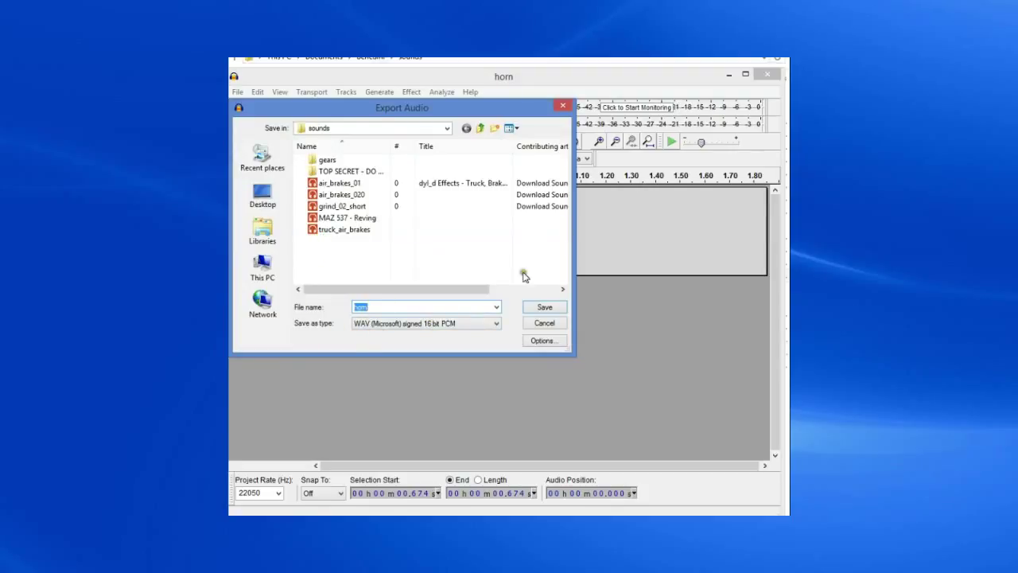
{"action": "left_click", "coordinate": [539, 309]}
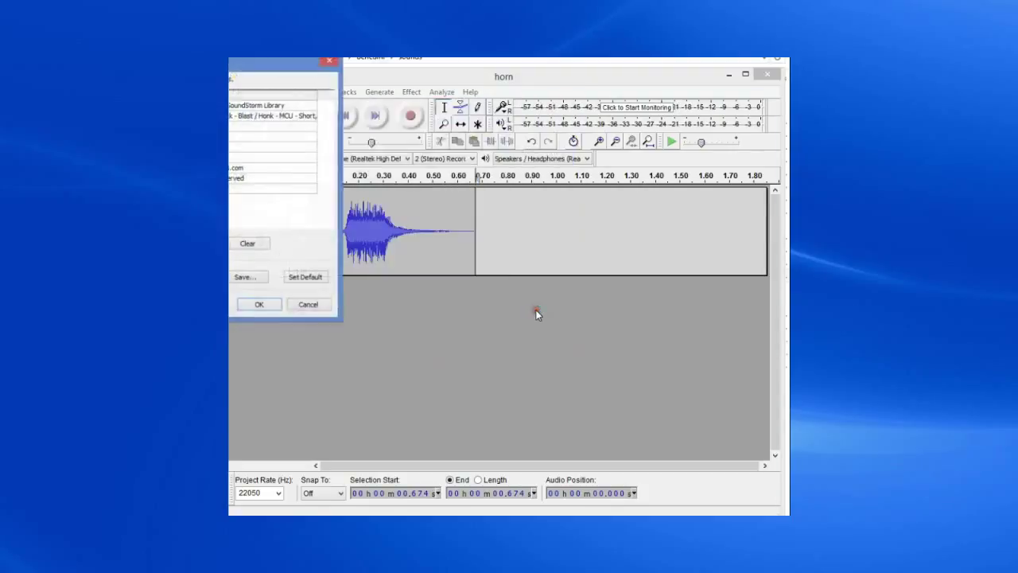
{"action": "left_click", "coordinate": [259, 305]}
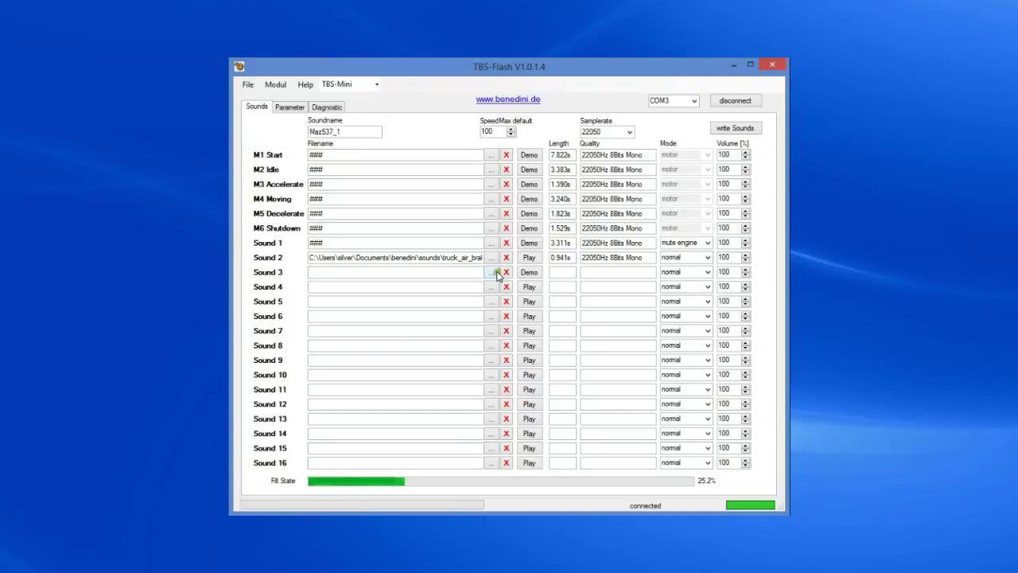
In TBS-Flash, assign horn.wav to Sound 3 and review its mode options, keeping the mode normal
{"action": "left_click", "coordinate": [494, 273]}
{"action": "left_click", "coordinate": [354, 228]}
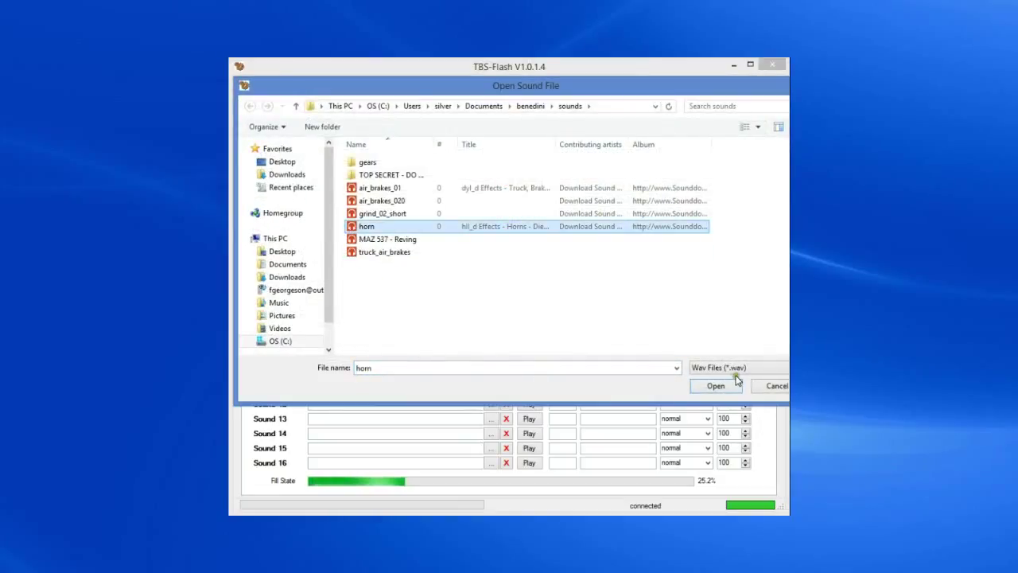
{"action": "left_click", "coordinate": [696, 385]}
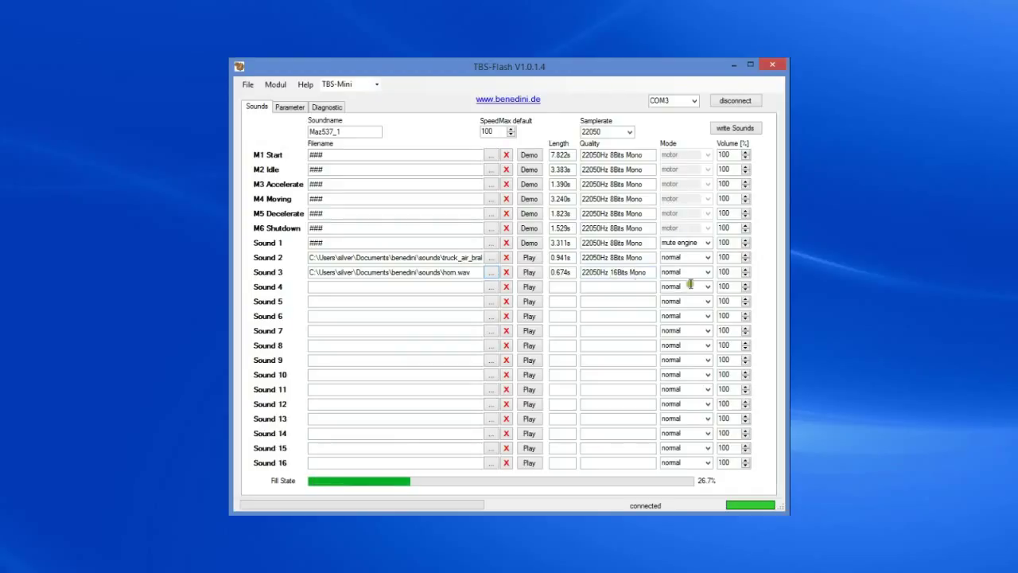
{"action": "left_click", "coordinate": [707, 273]}
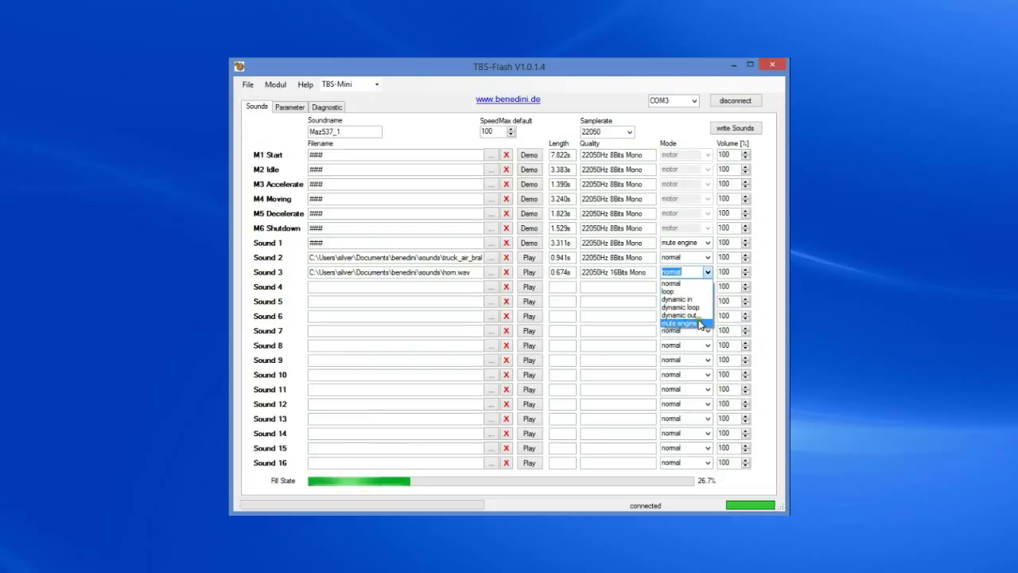
{"action": "key", "text": "Up"}
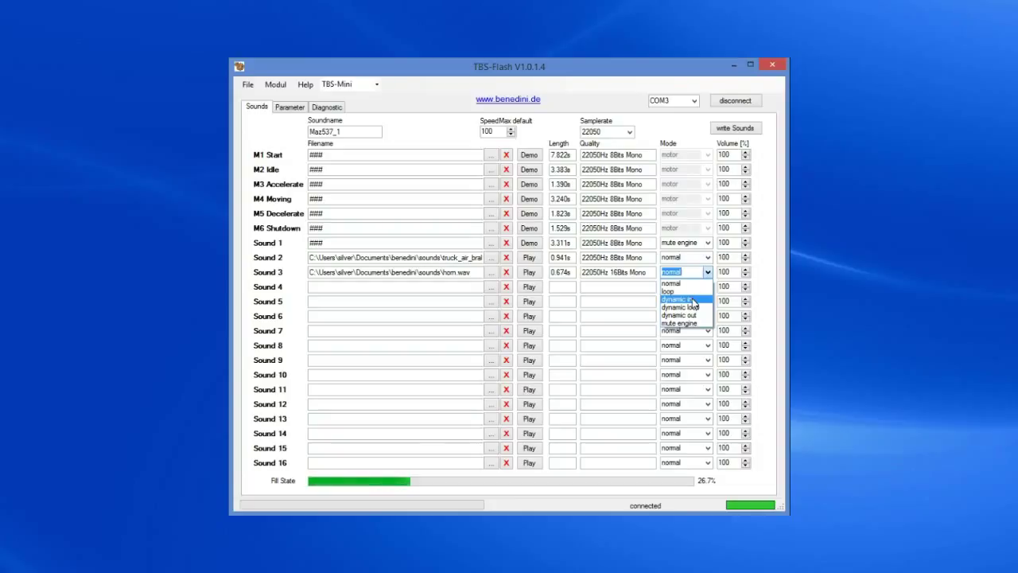
{"action": "left_click", "coordinate": [756, 272]}
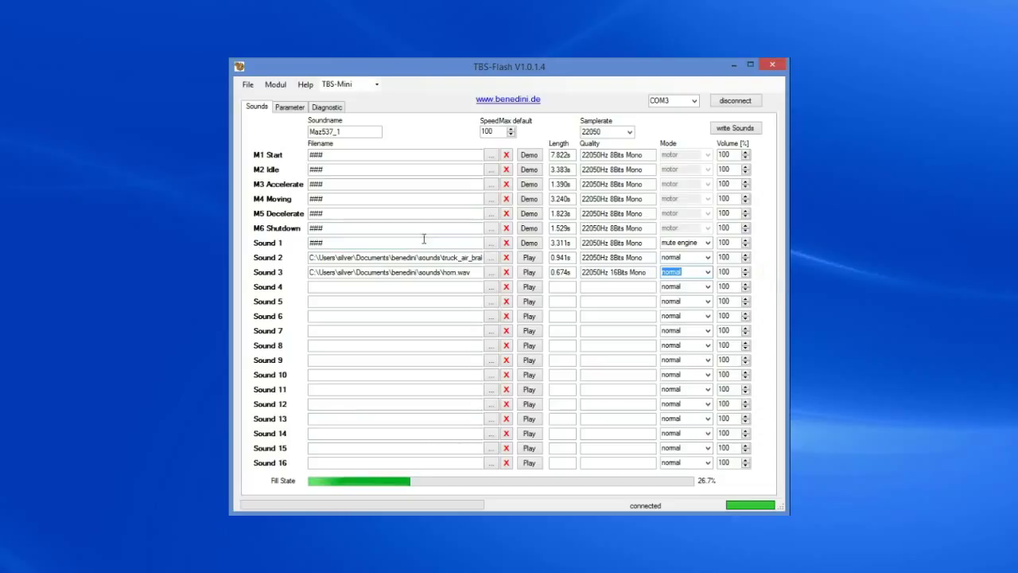
Save the modified sound set as Maz537_custom.tbs in the sound sets folder inside benedini
{"action": "left_click", "coordinate": [248, 85]}
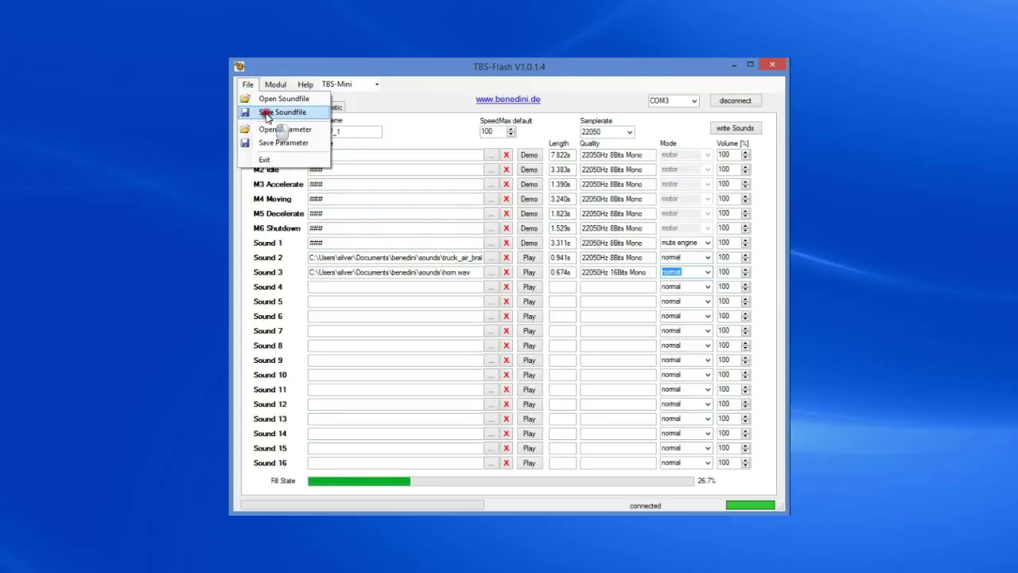
{"action": "left_click", "coordinate": [267, 113]}
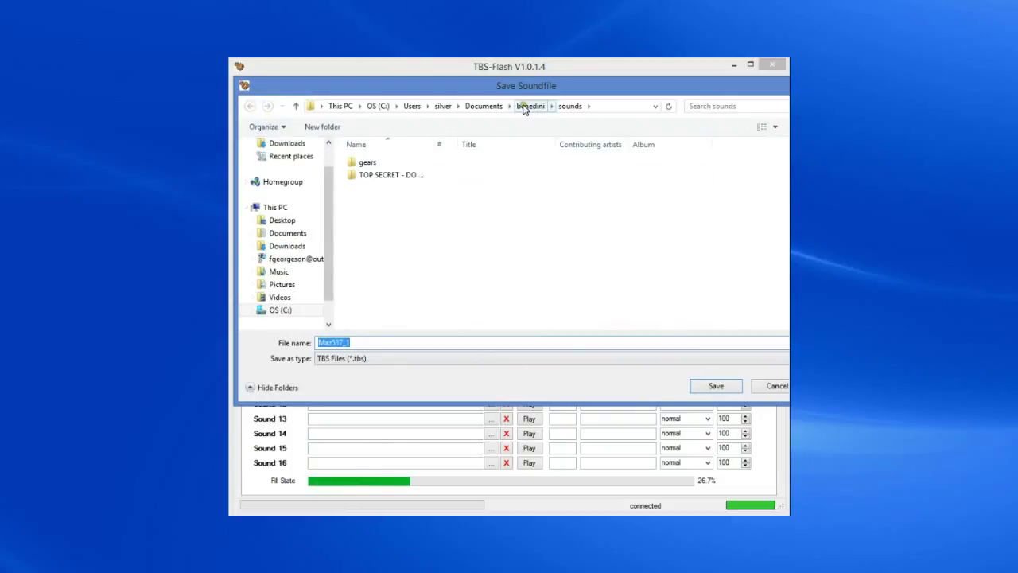
{"action": "left_click", "coordinate": [524, 109]}
{"action": "double_click", "coordinate": [373, 175]}
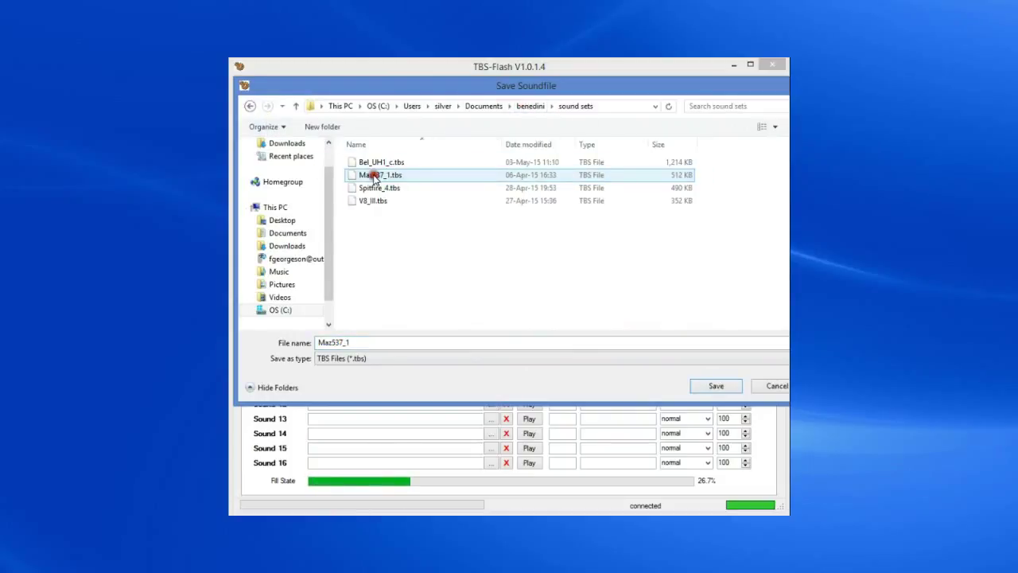
{"action": "left_click", "coordinate": [374, 176]}
{"action": "left_click", "coordinate": [348, 342]}
{"action": "left_click", "coordinate": [347, 342]}
{"action": "key", "text": "BackSpace"}
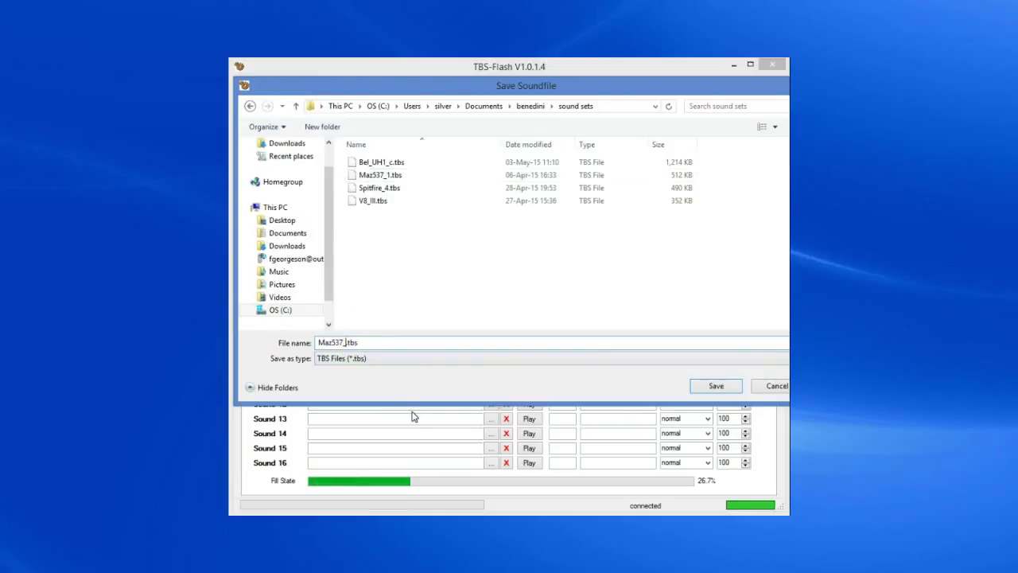
{"action": "type", "text": "custom"}
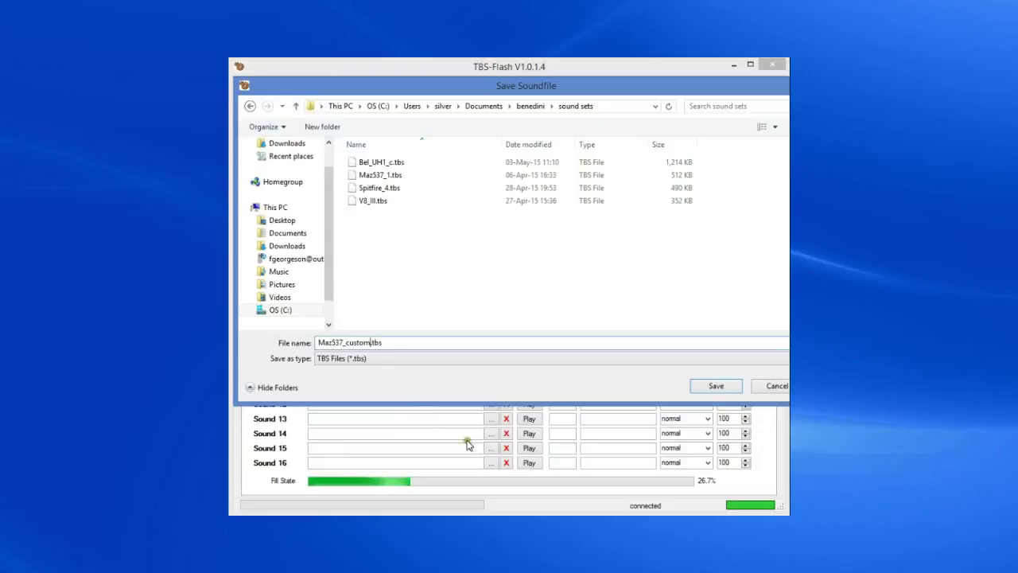
{"action": "left_click", "coordinate": [716, 386]}
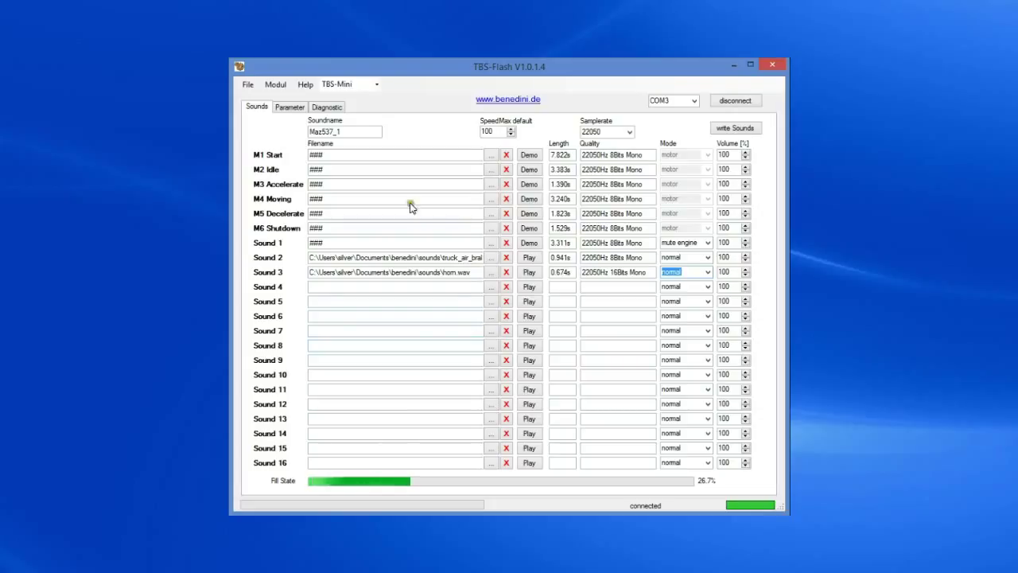
Open the soundfile V8_III.tbs from the sound sets folder
{"action": "left_click", "coordinate": [247, 84]}
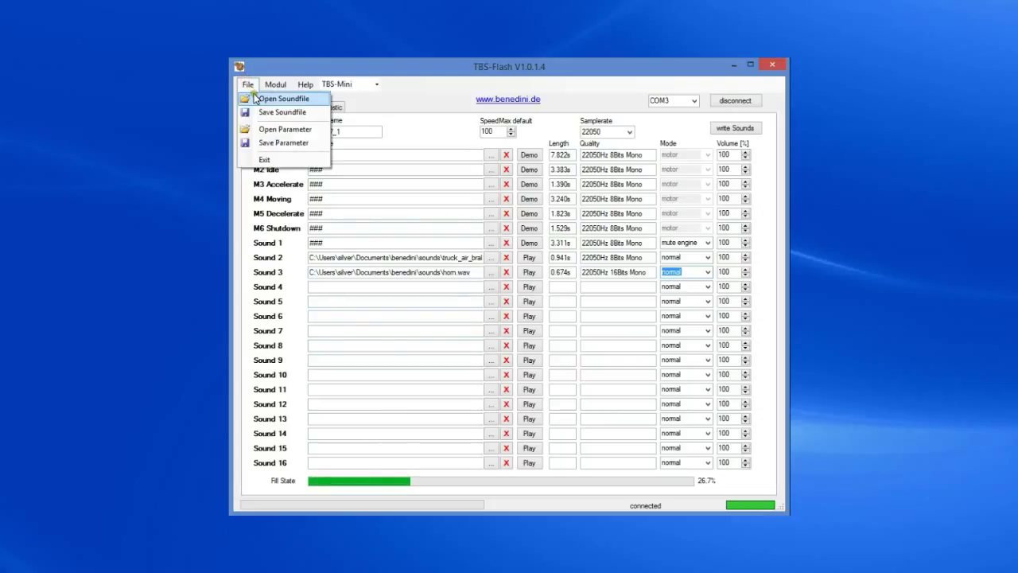
{"action": "left_click", "coordinate": [278, 99]}
{"action": "double_click", "coordinate": [372, 212]}
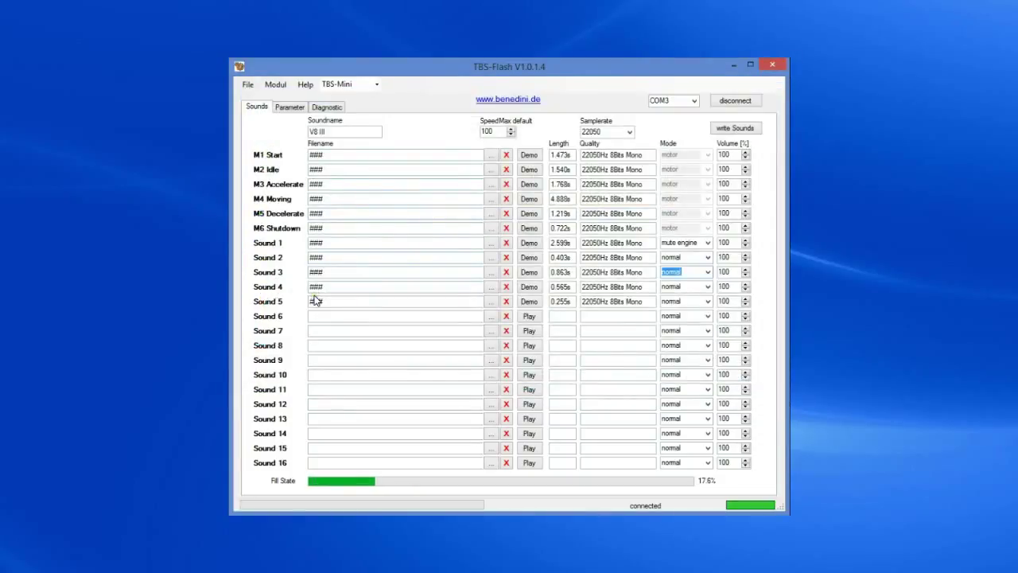
Load the saved soundfile Maz537_custom.tbs from the sound sets folder
{"action": "left_click", "coordinate": [248, 85]}
{"action": "left_click", "coordinate": [260, 99]}
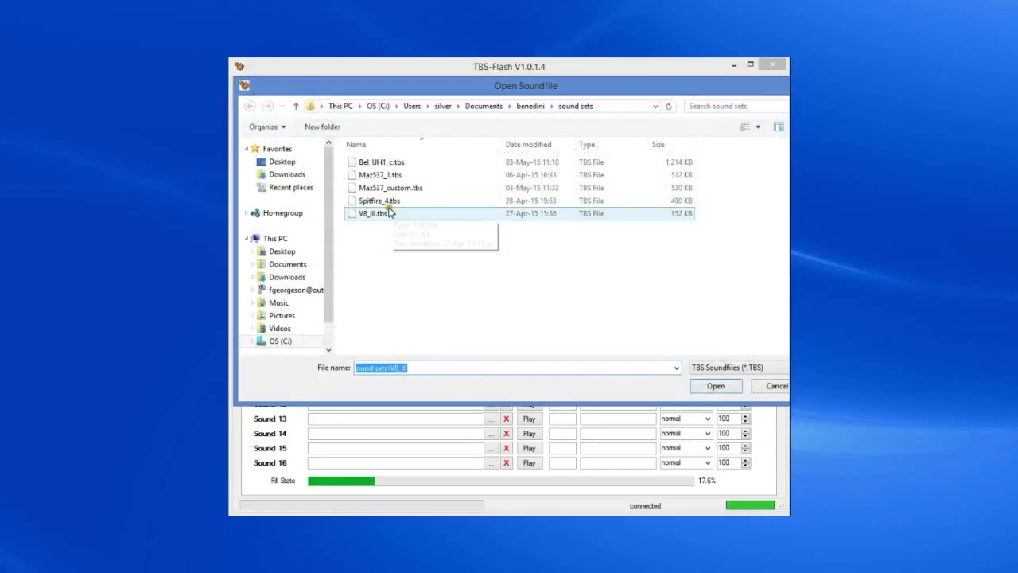
{"action": "double_click", "coordinate": [374, 190]}
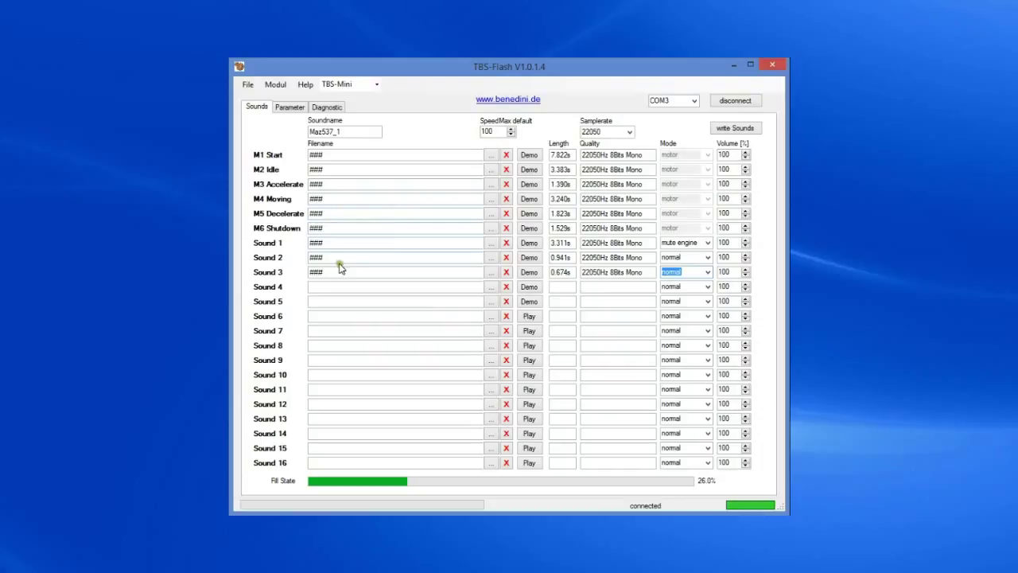
Check the custom Sound 2 and Sound 3 entries by playing a demo, and write the sounds to the TBS-Mini module
{"action": "left_click_drag", "start_coordinate": [338, 256], "coordinate": [299, 252]}
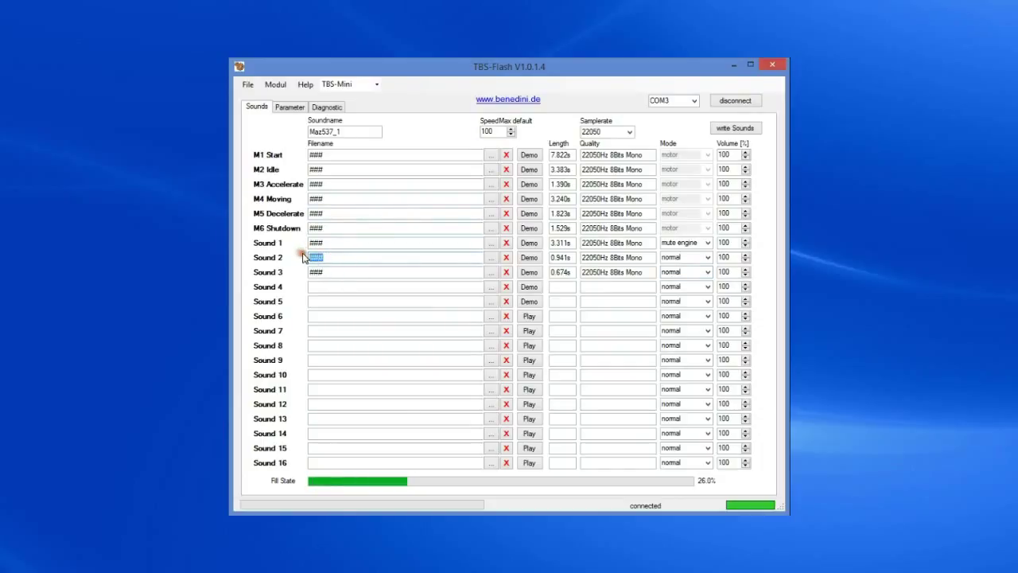
{"action": "left_click_drag", "start_coordinate": [447, 273], "coordinate": [297, 277]}
{"action": "left_click", "coordinate": [525, 270]}
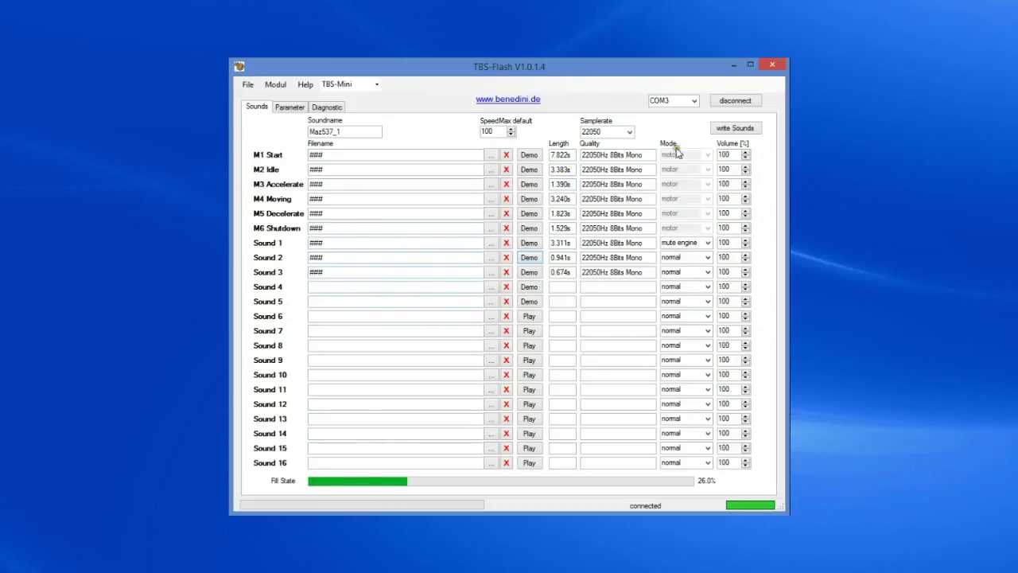
{"action": "left_click", "coordinate": [722, 131]}
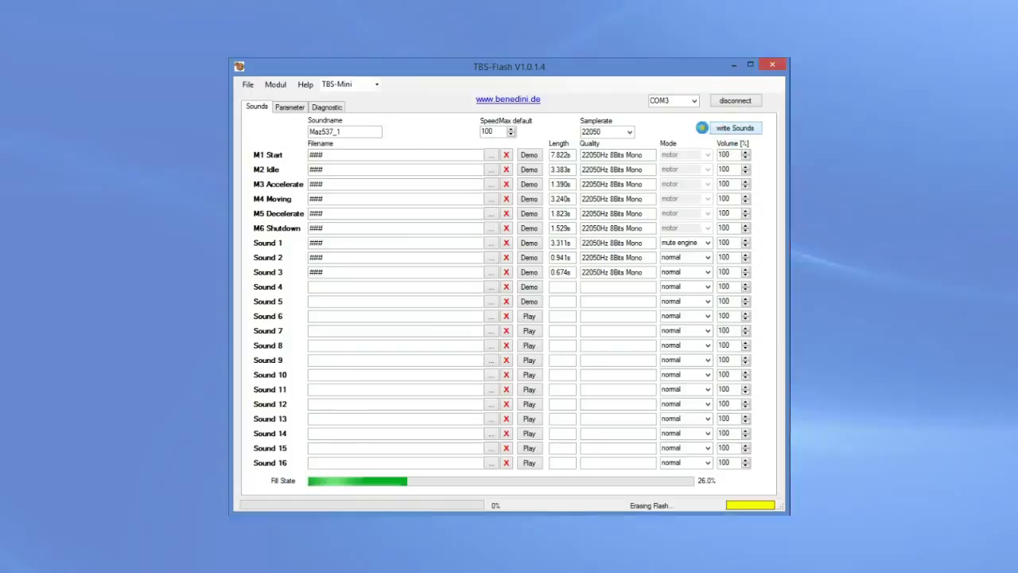